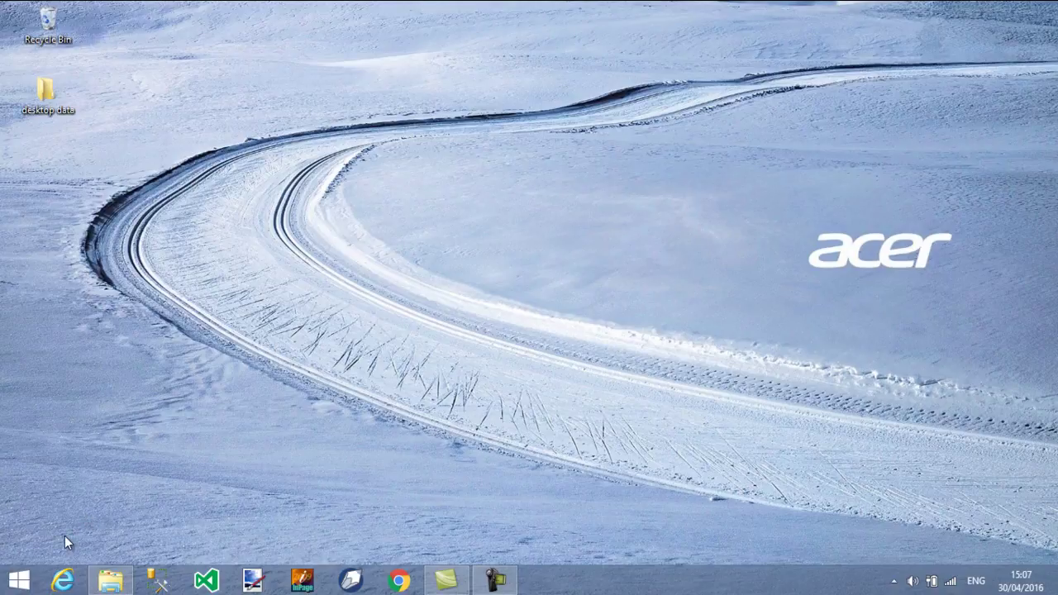
Open Reporting Services Configuration Manager and connect to the MSSQLSERVER report server instance on the local server.
left_click(20, 581)
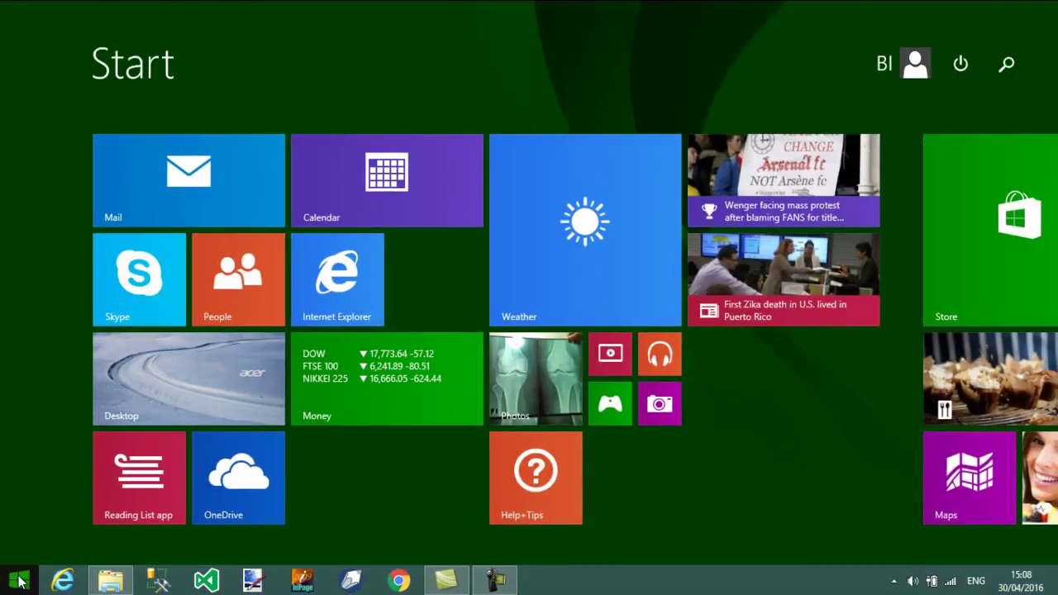
type("rep")
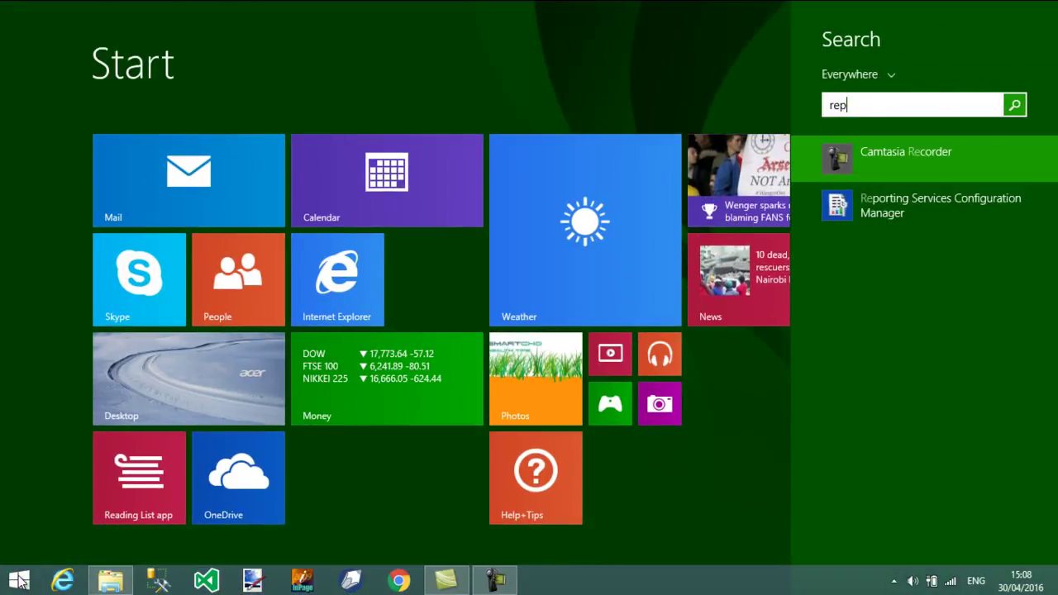
key("Down")
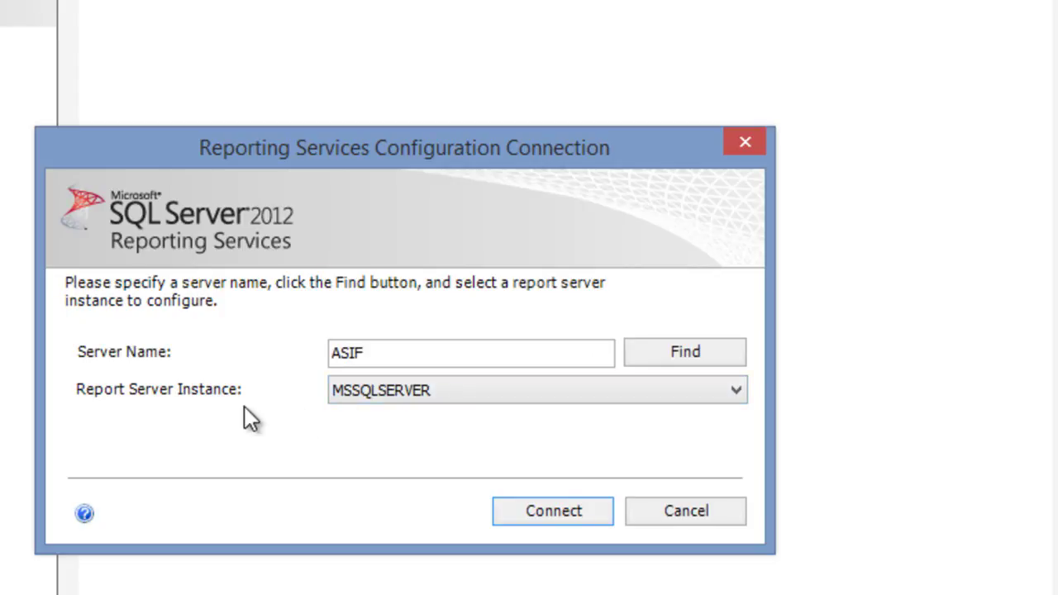
left_click(407, 395)
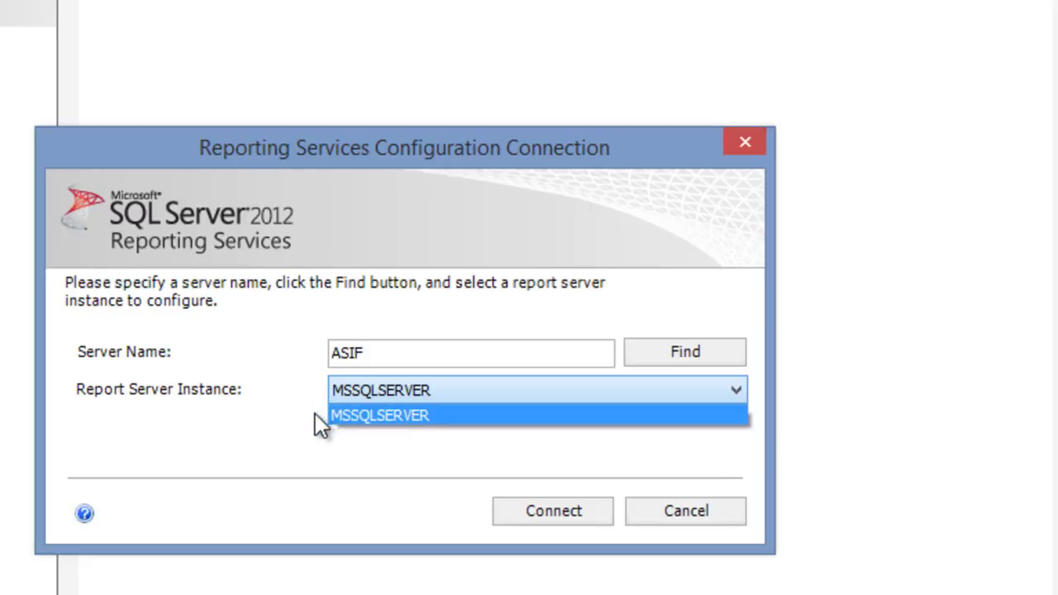
left_click(354, 452)
left_click(548, 510)
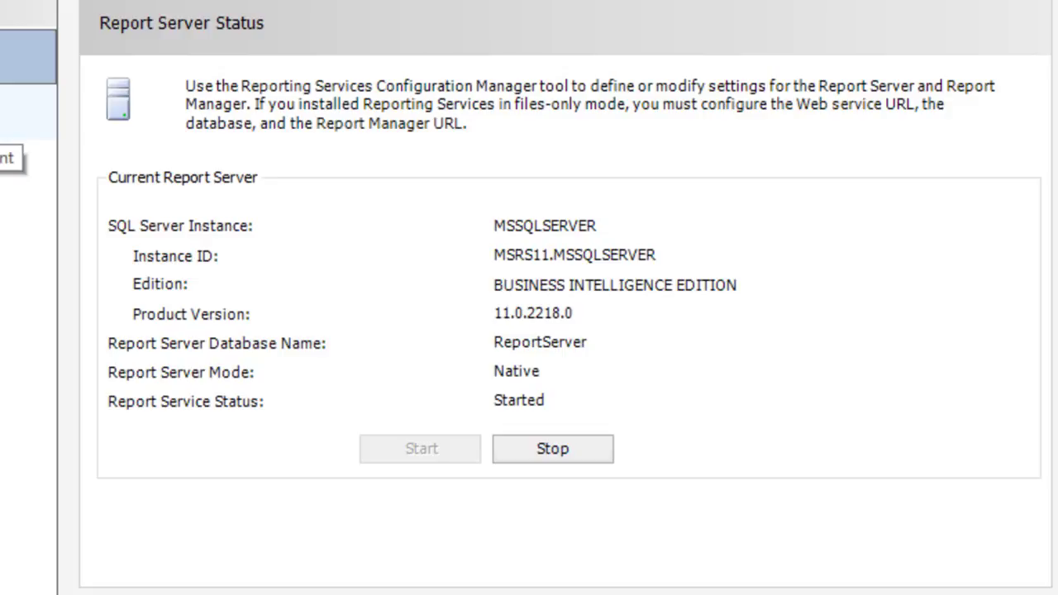
Review the Service Account settings and the built-in accounts available for running the report server.
left_click(25, 112)
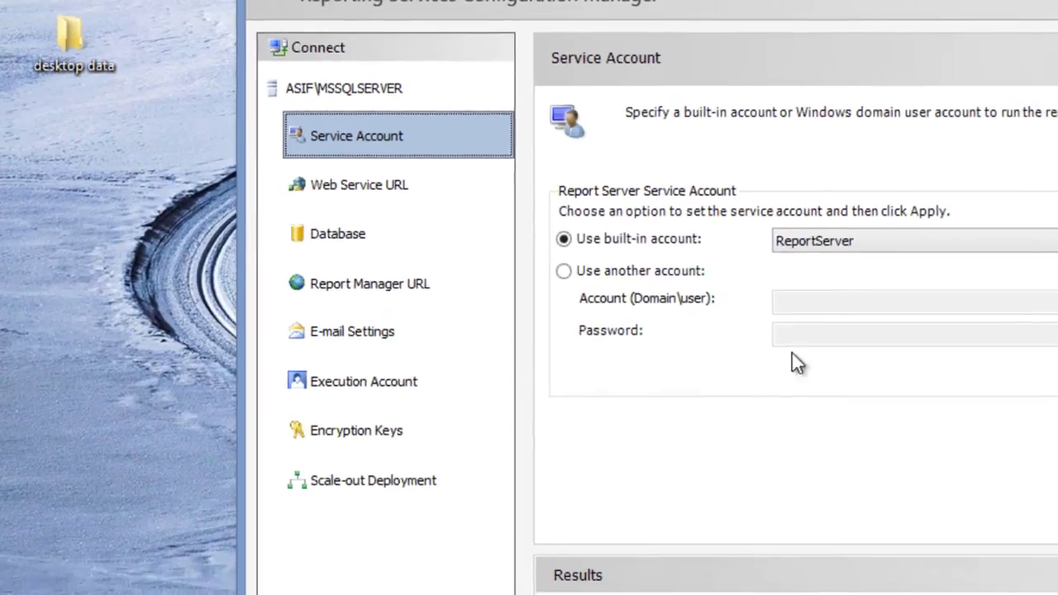
left_click(875, 248)
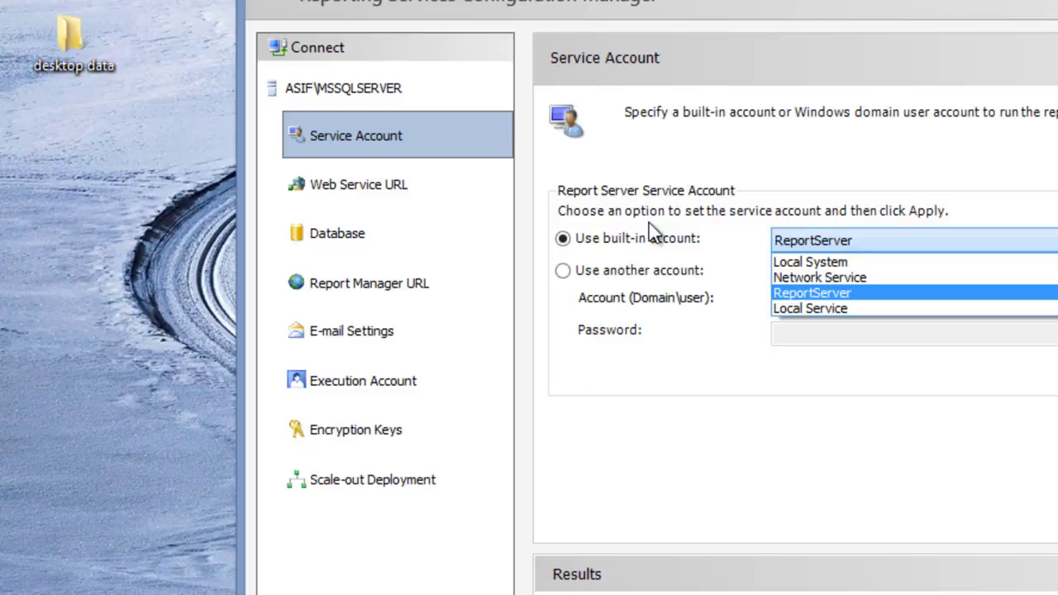
left_click(750, 370)
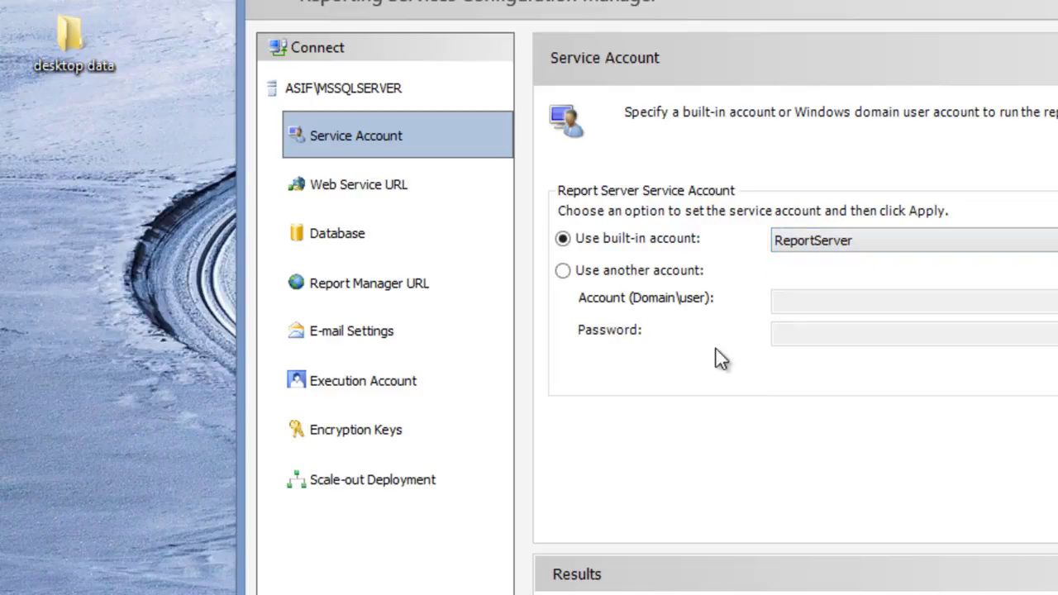
Inspect the Web Service URL's advanced site configuration and the details of its existing HTTP identity, keeping its values.
left_click(399, 188)
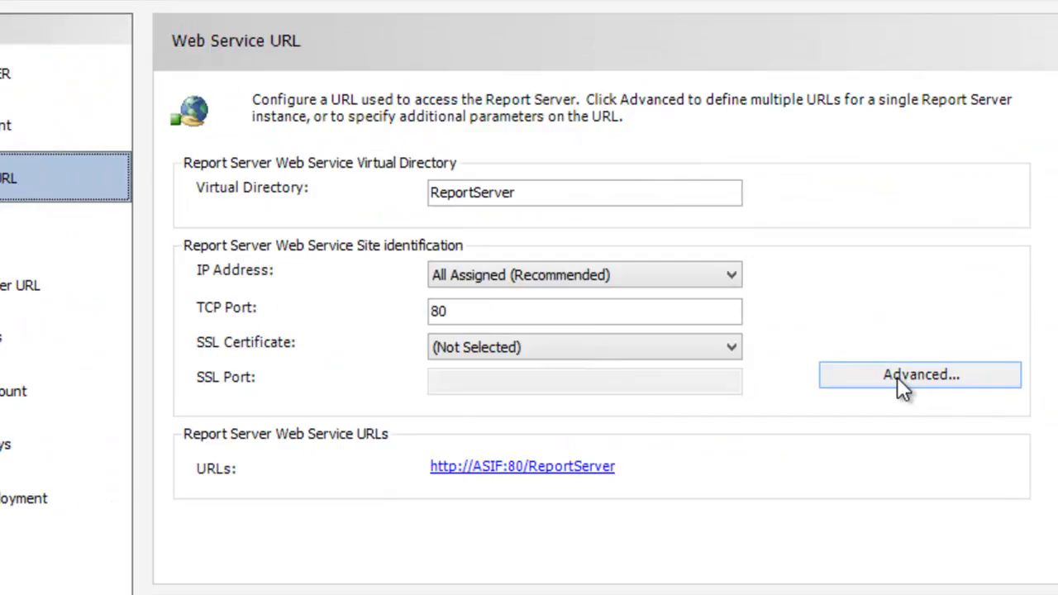
left_click(897, 377)
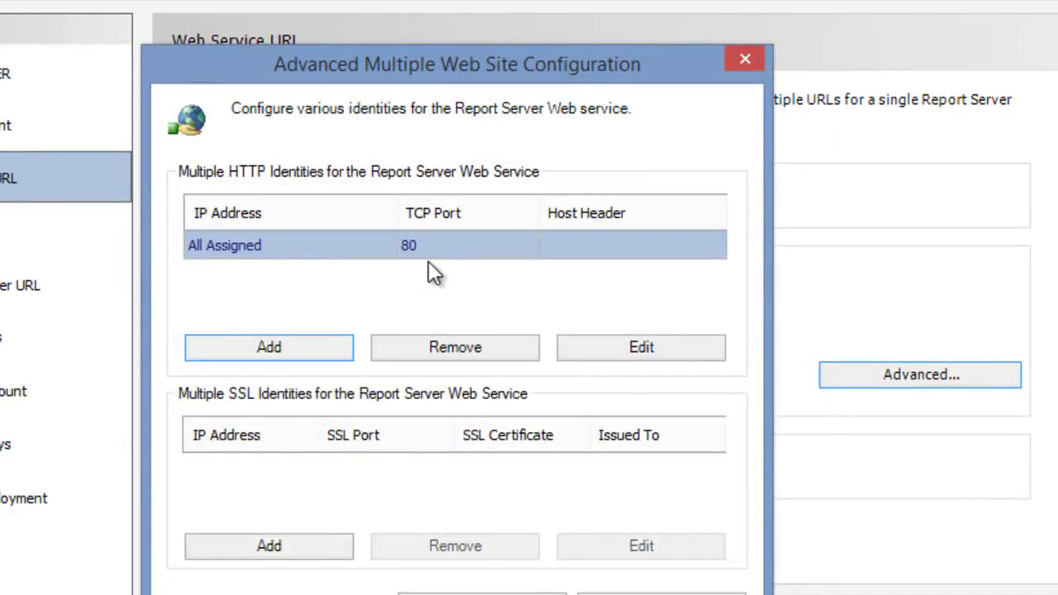
left_click(641, 354)
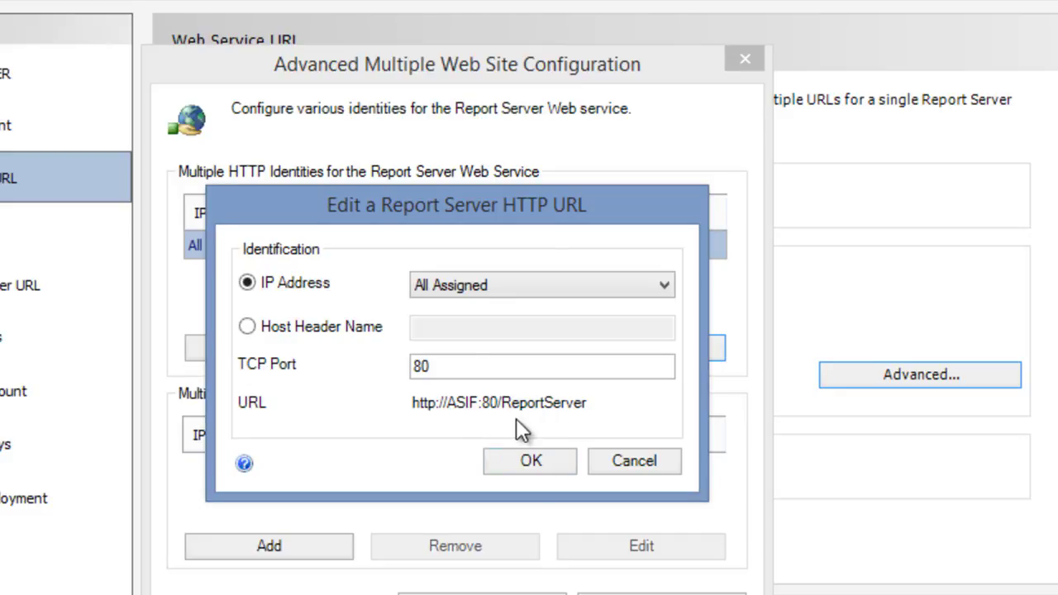
left_click(529, 462)
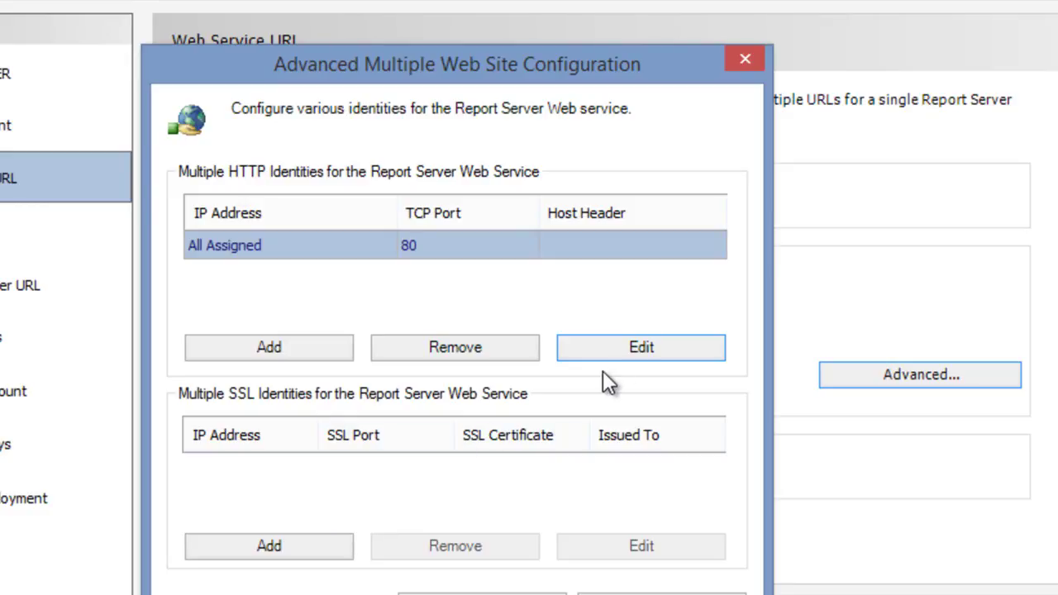
Add a report server HTTP URL with the host header name localhost on TCP port 80 and apply the site configuration.
left_click(263, 342)
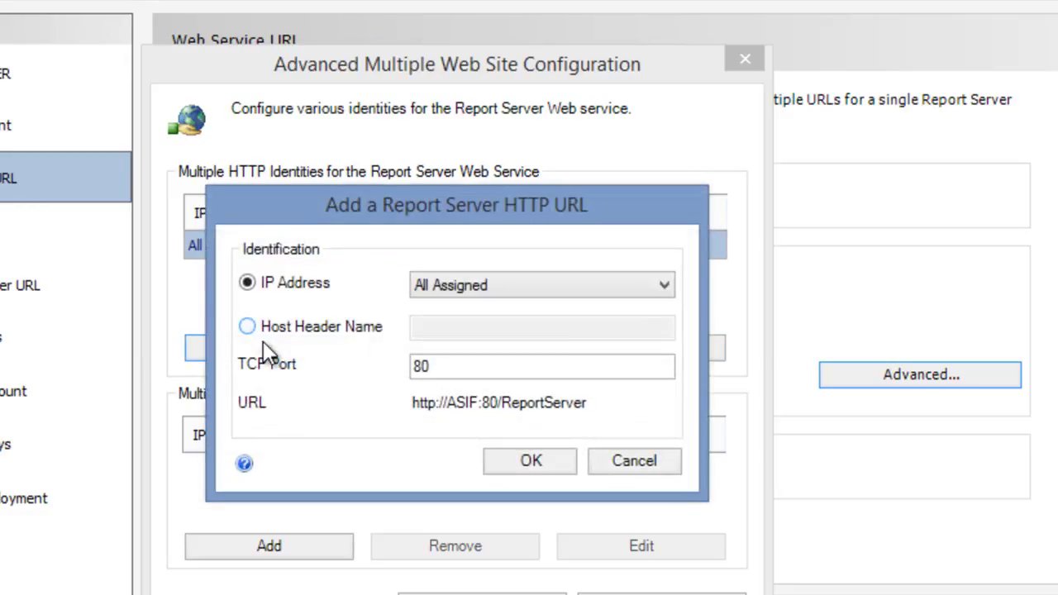
left_click(267, 327)
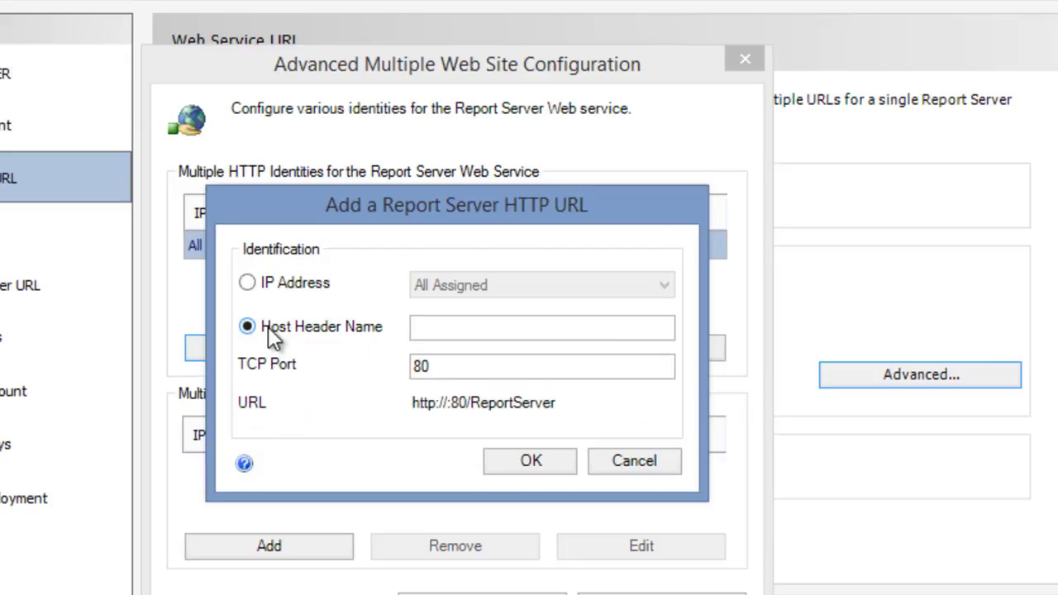
left_click(472, 334)
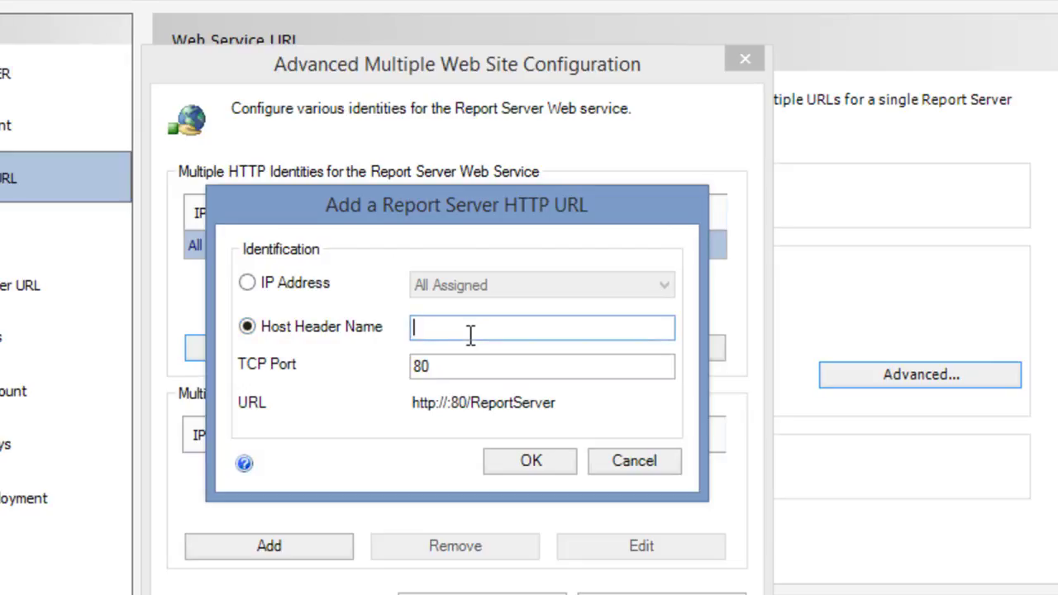
type("local")
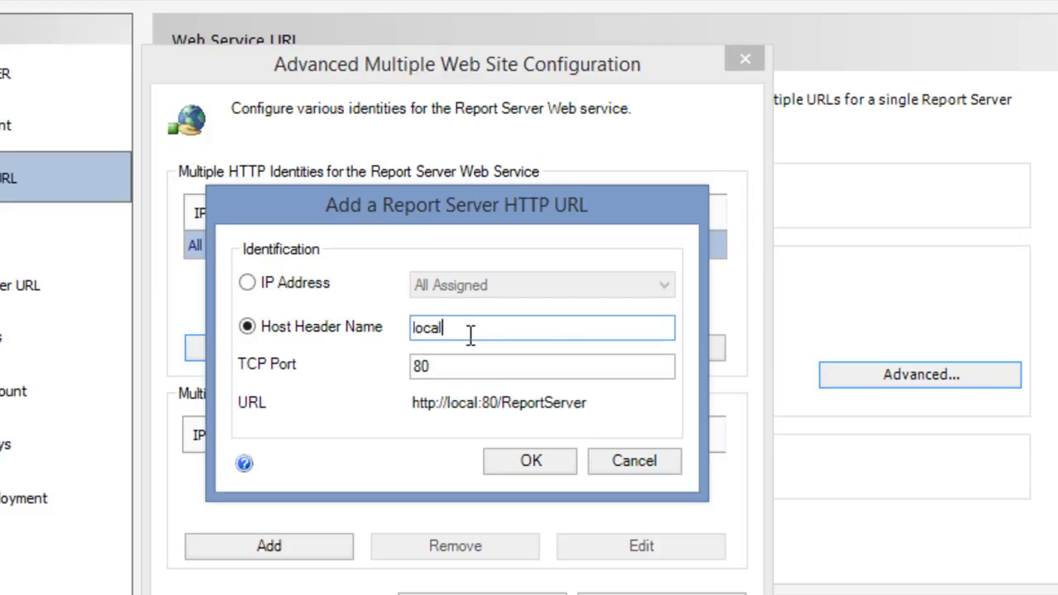
type("host")
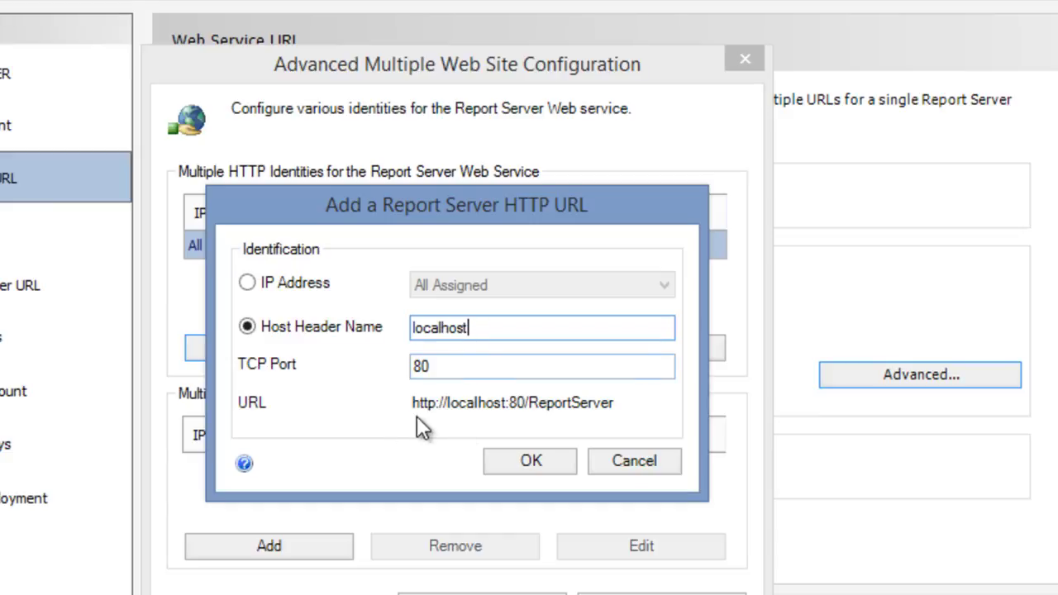
left_click(518, 468)
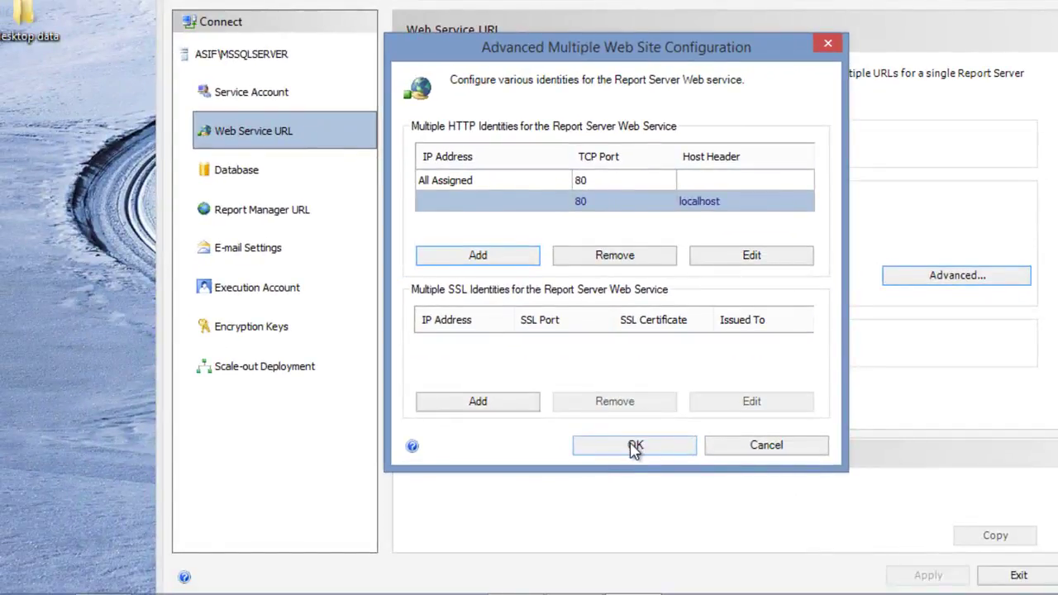
left_click(634, 446)
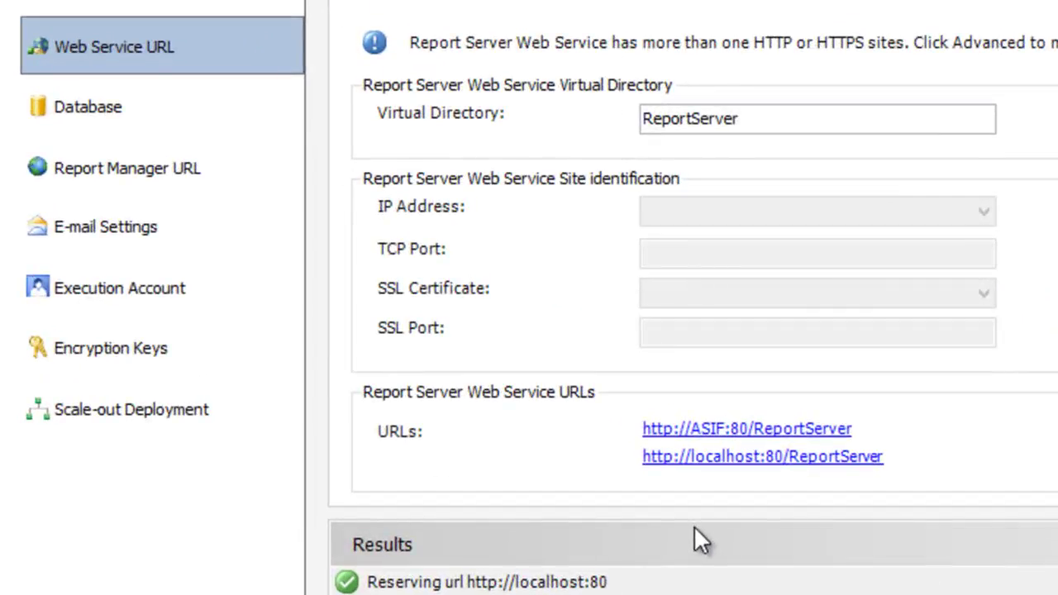
Open both report server web service URLs in the browser, then close their pages and return to the configuration.
left_click(746, 429)
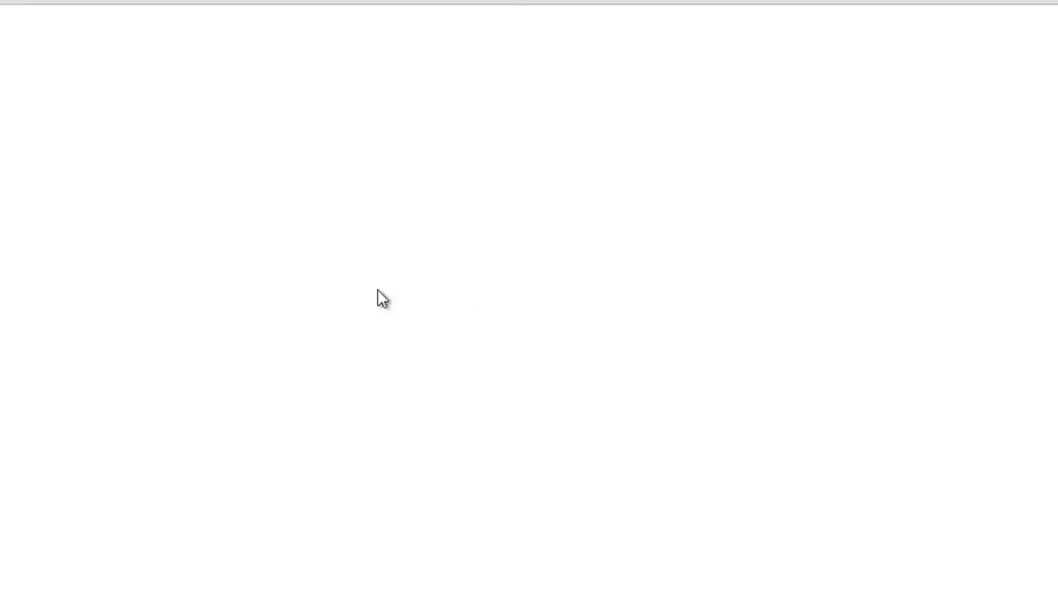
key("alt+Tab")
left_click(569, 386)
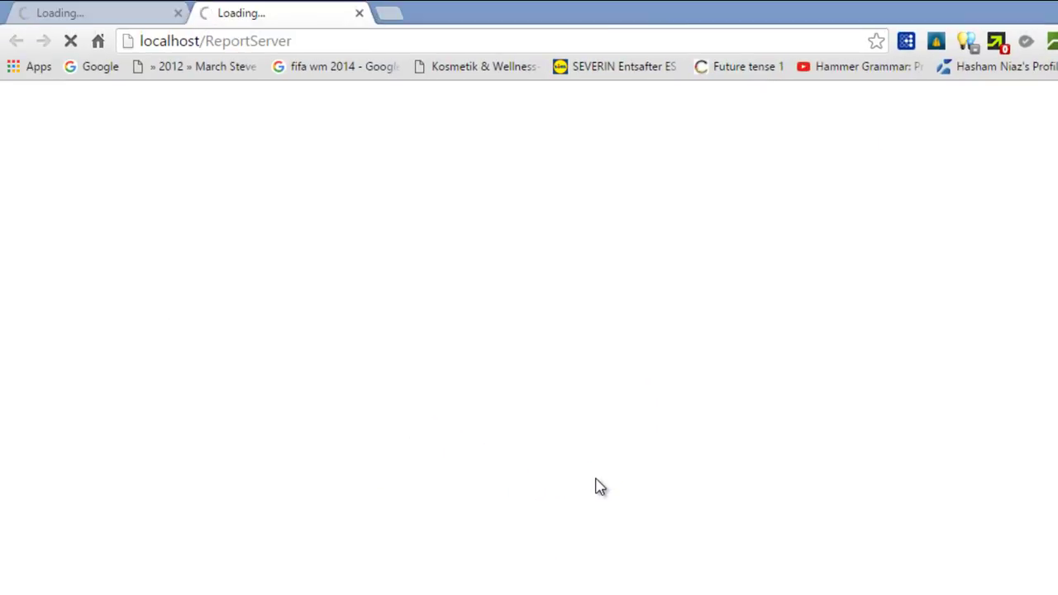
left_click(361, 14)
left_click(177, 15)
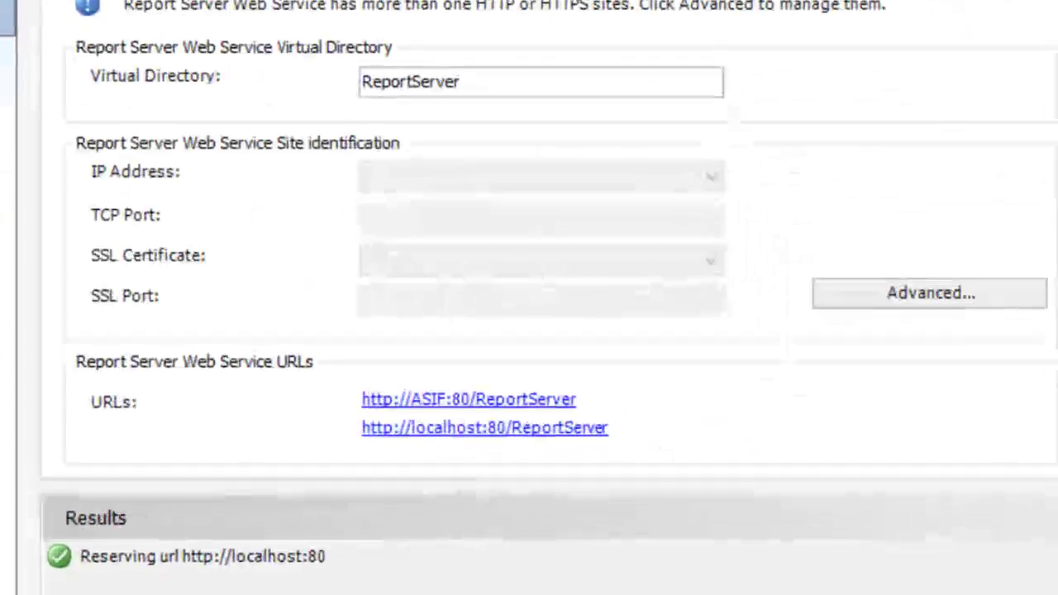
Remove the localhost HTTP identity from the report server's advanced web site configuration and apply the change.
left_click(887, 289)
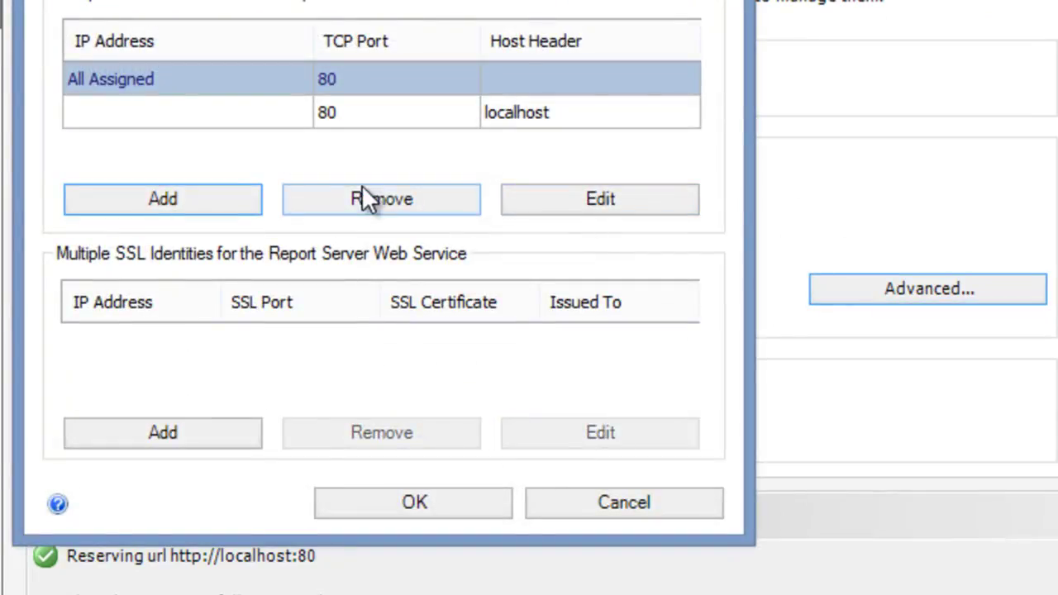
left_click(384, 116)
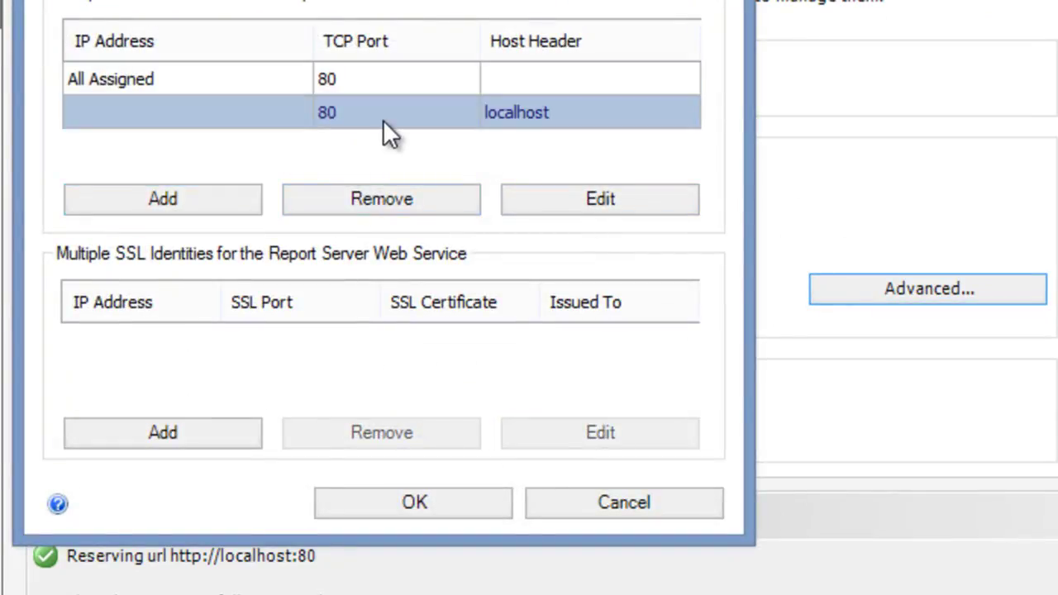
left_click(380, 206)
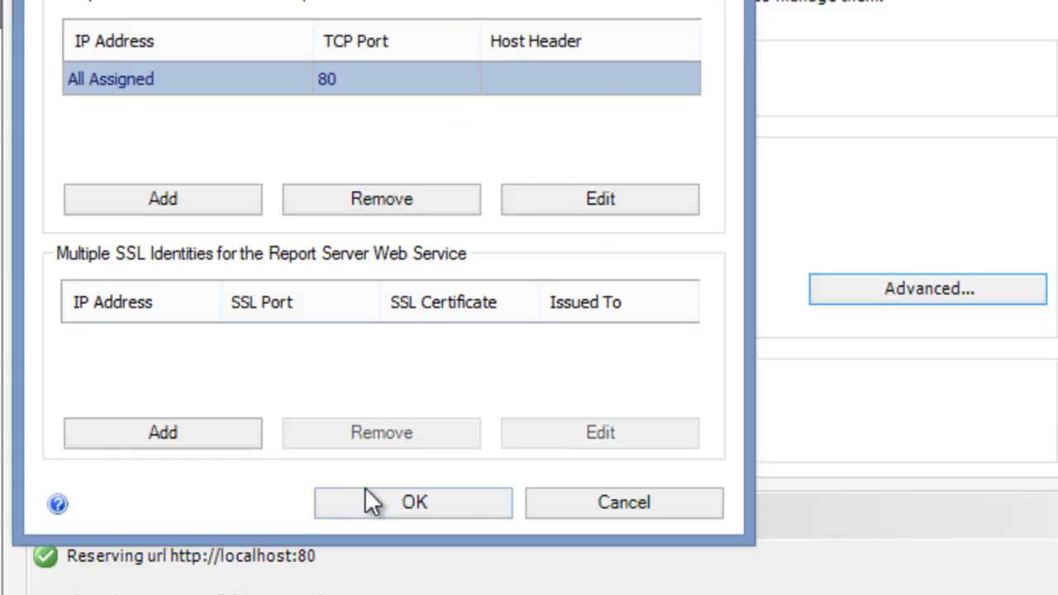
left_click(392, 502)
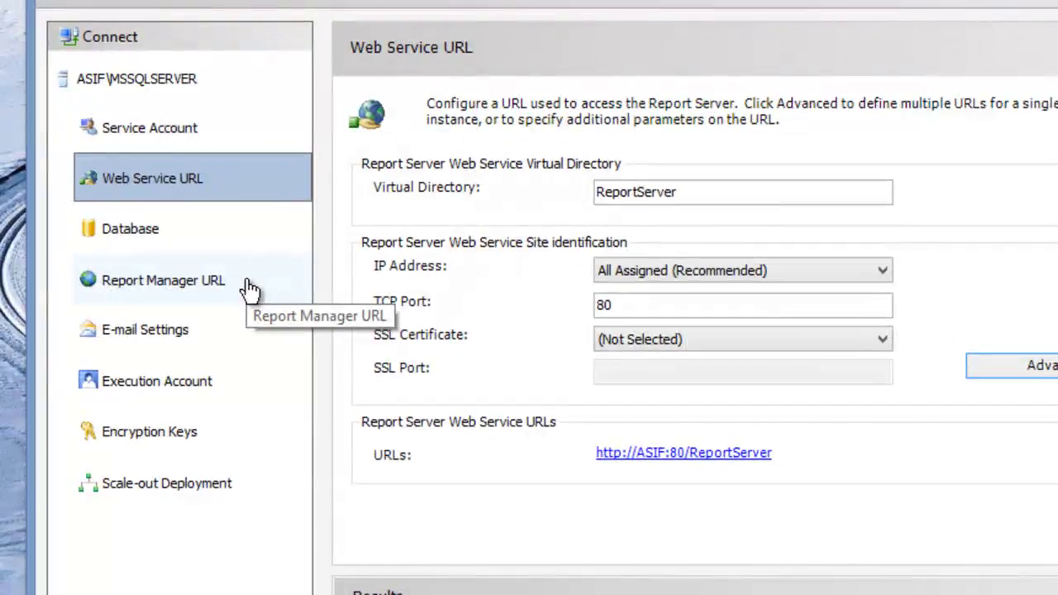
Review the report server database settings and test the database server connection in the Change Database wizard, leaving the database as it is.
left_click(147, 233)
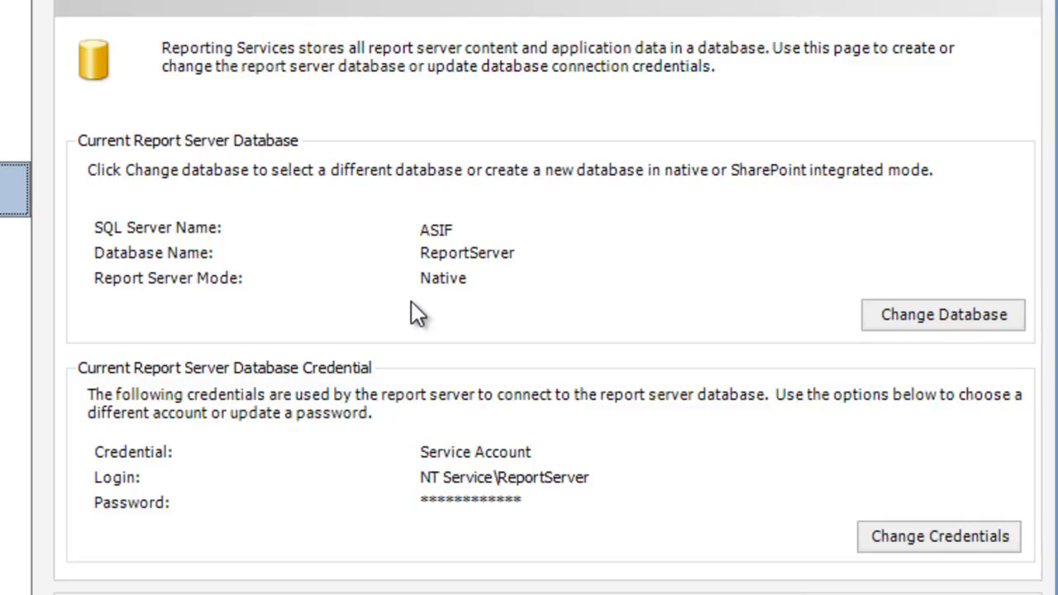
left_click(936, 314)
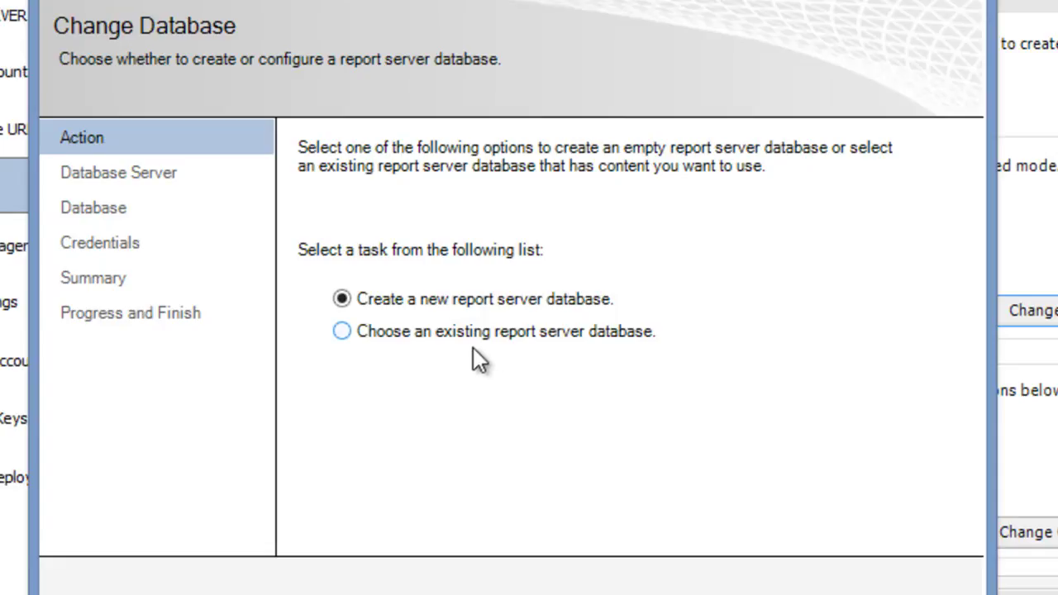
key("Return")
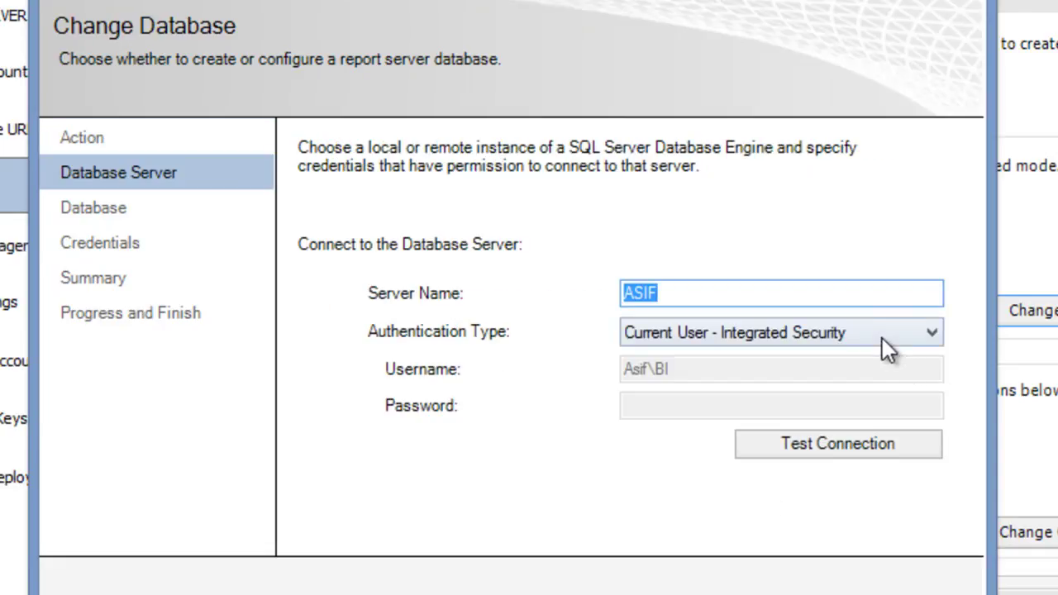
left_click(833, 444)
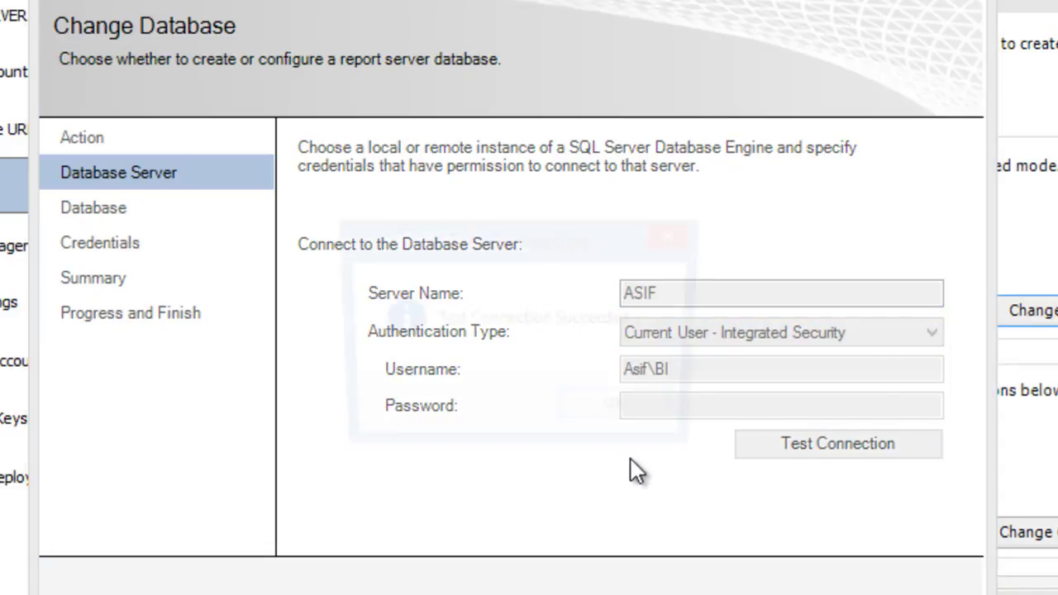
left_click(616, 415)
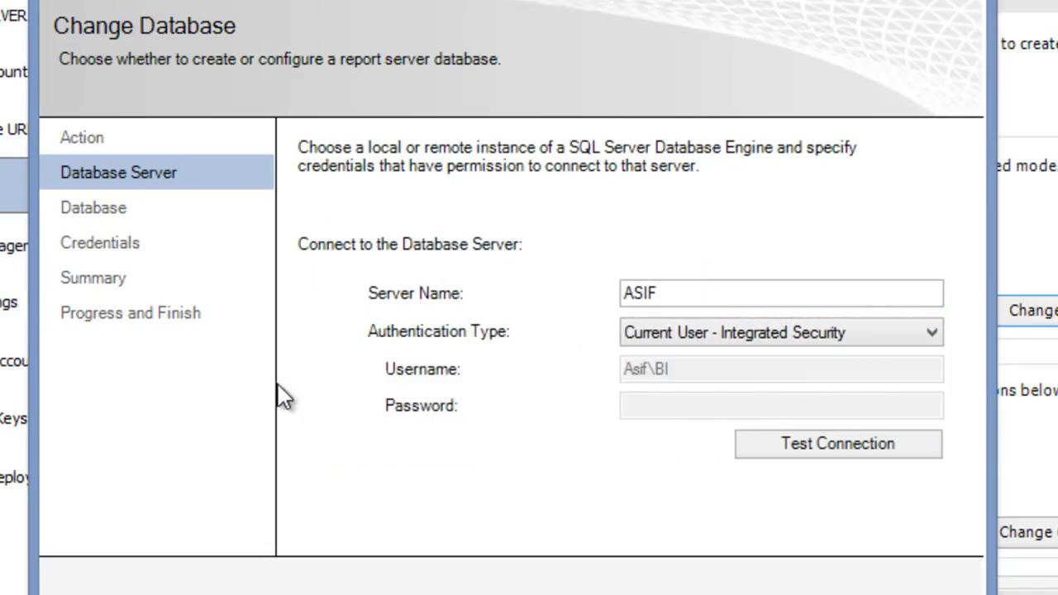
key("Return")
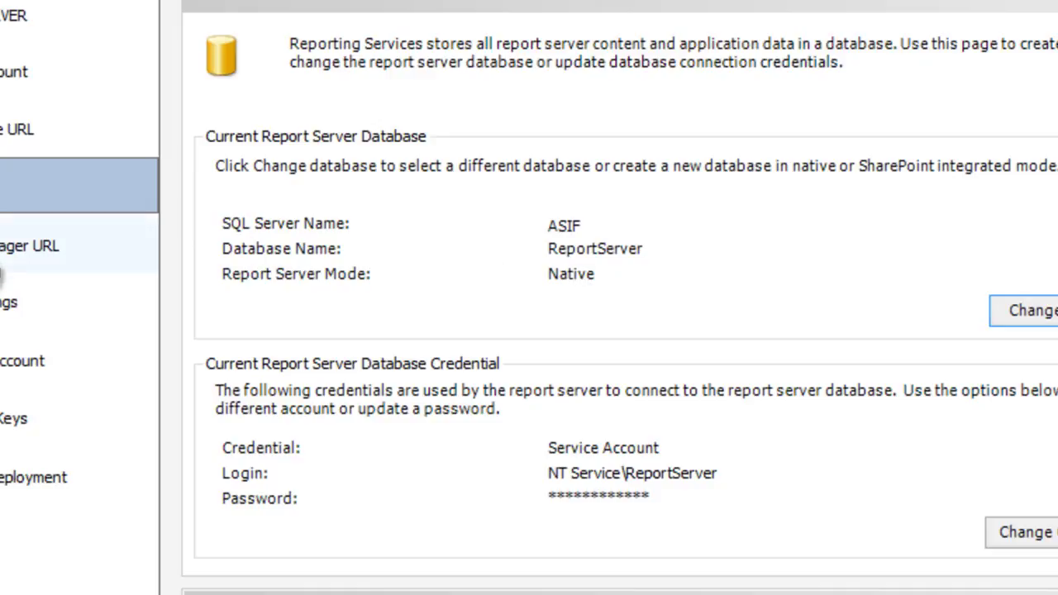
Compare the virtual directory and URL settings of the Report Manager URL with those of the Web Service URL.
left_click(7, 263)
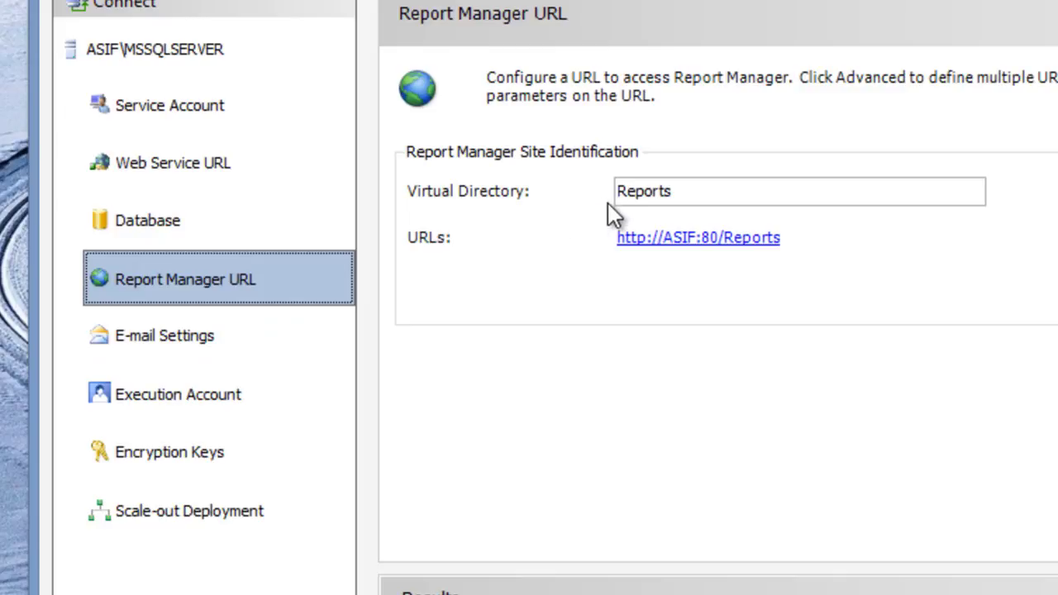
left_click(214, 163)
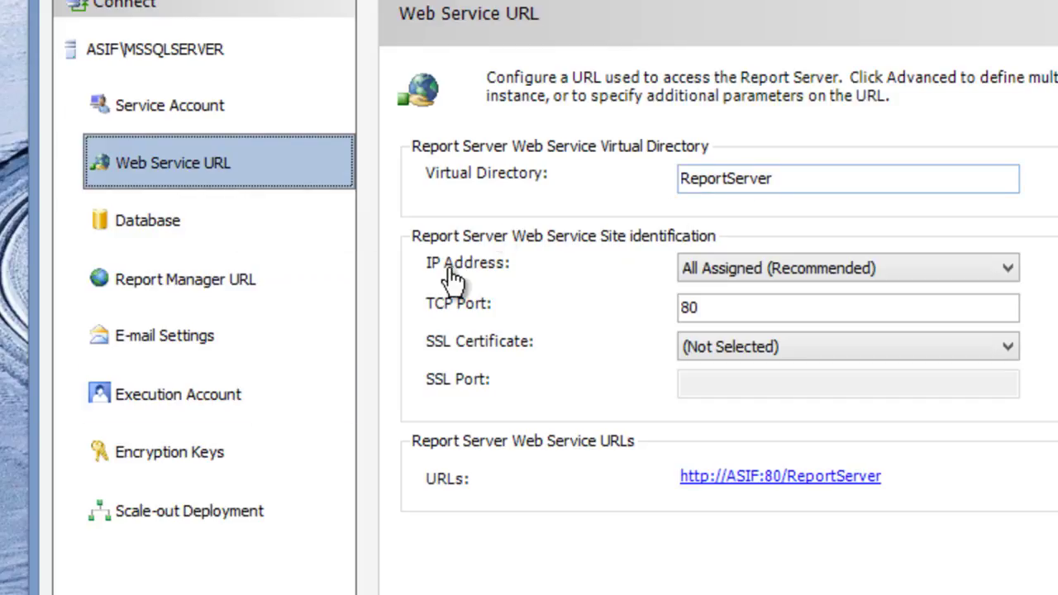
left_click(192, 280)
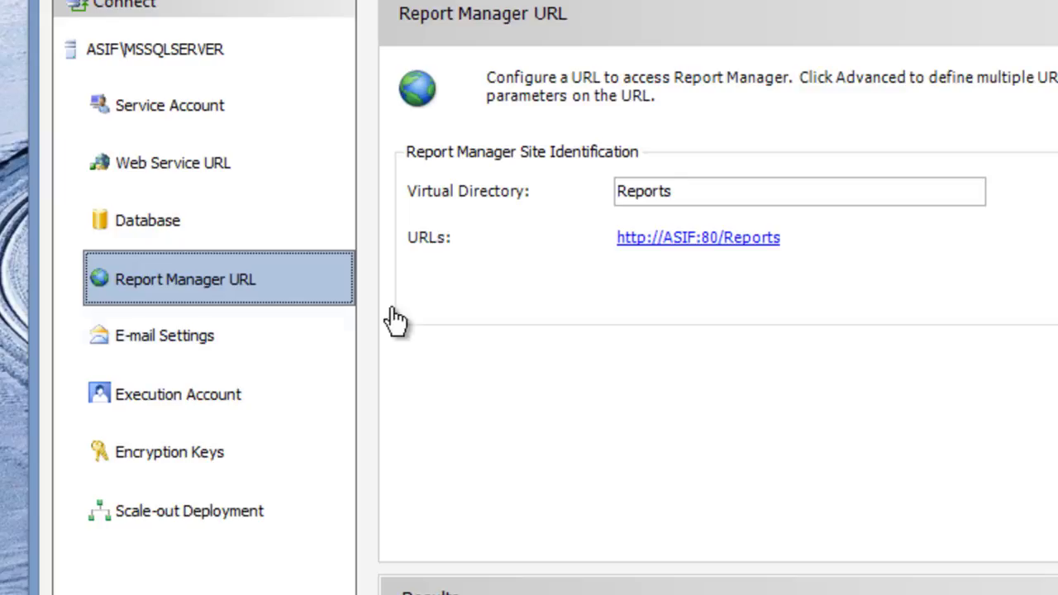
Review the e-mail settings, execution account, encryption keys and scale-out deployment pages of the report server configuration.
left_click(232, 346)
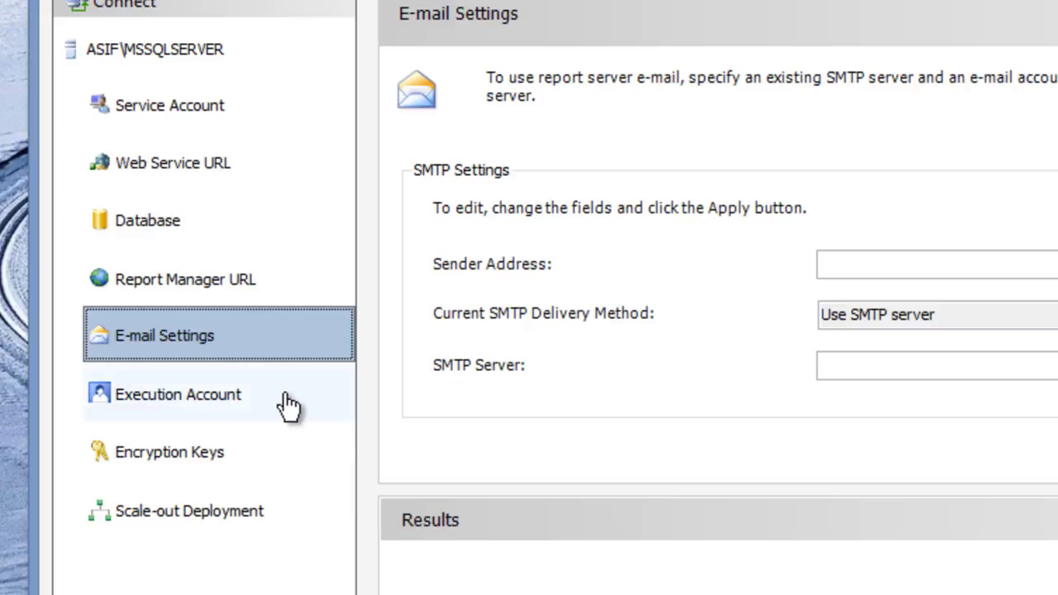
left_click(241, 401)
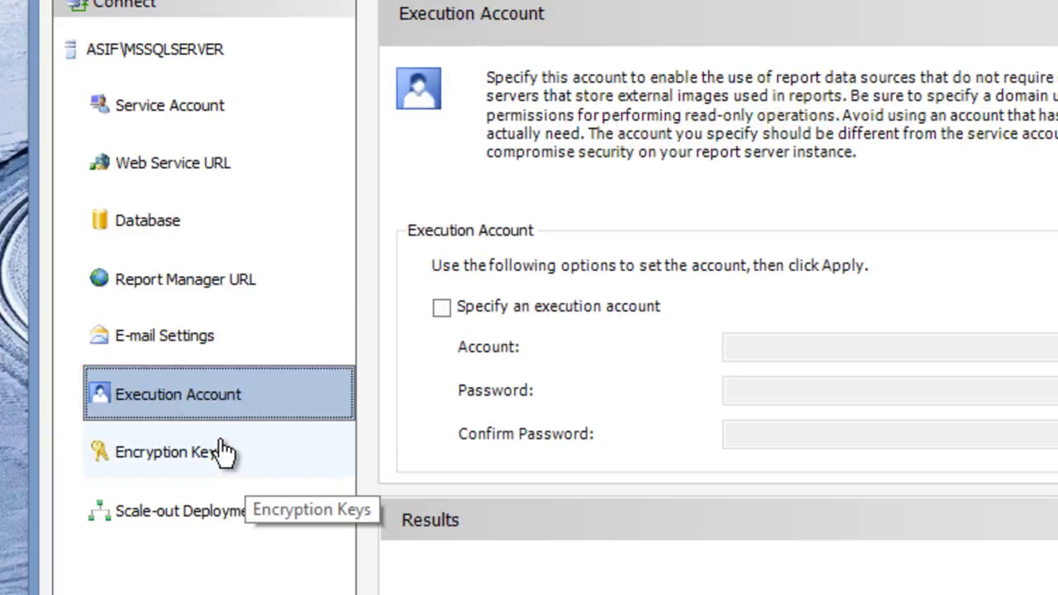
left_click(207, 465)
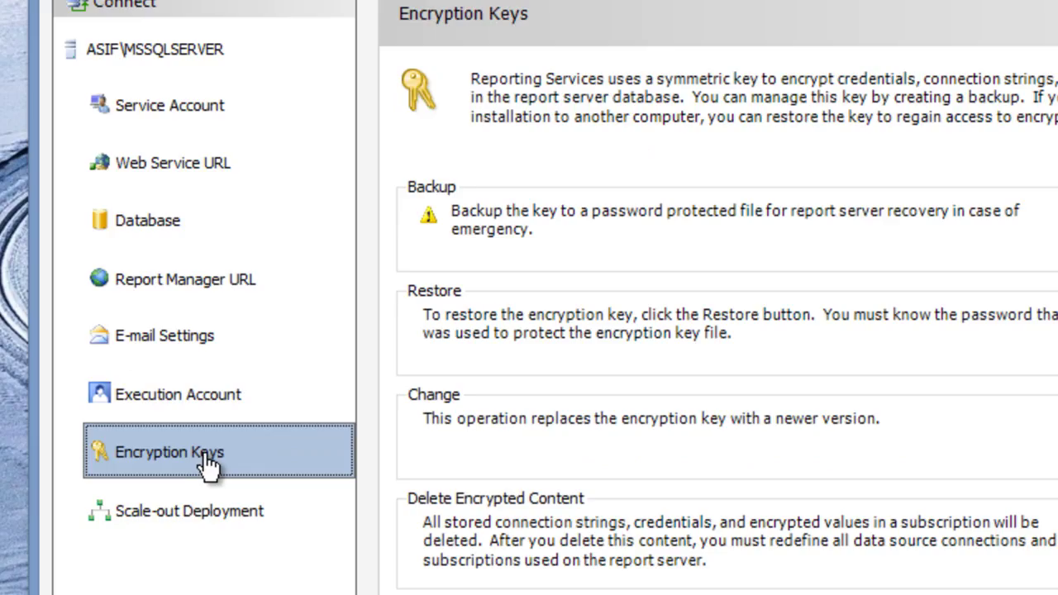
left_click(218, 505)
left_click(212, 453)
left_click(226, 405)
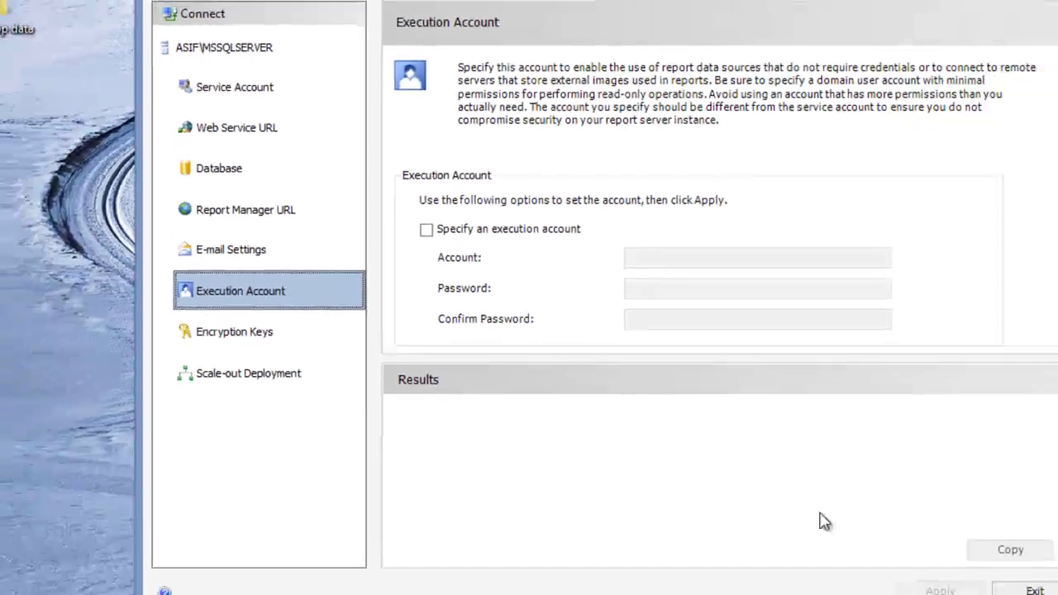
Open the Report Manager URL and the report server's Web Service URL in the browser to compare their pages.
left_click(272, 207)
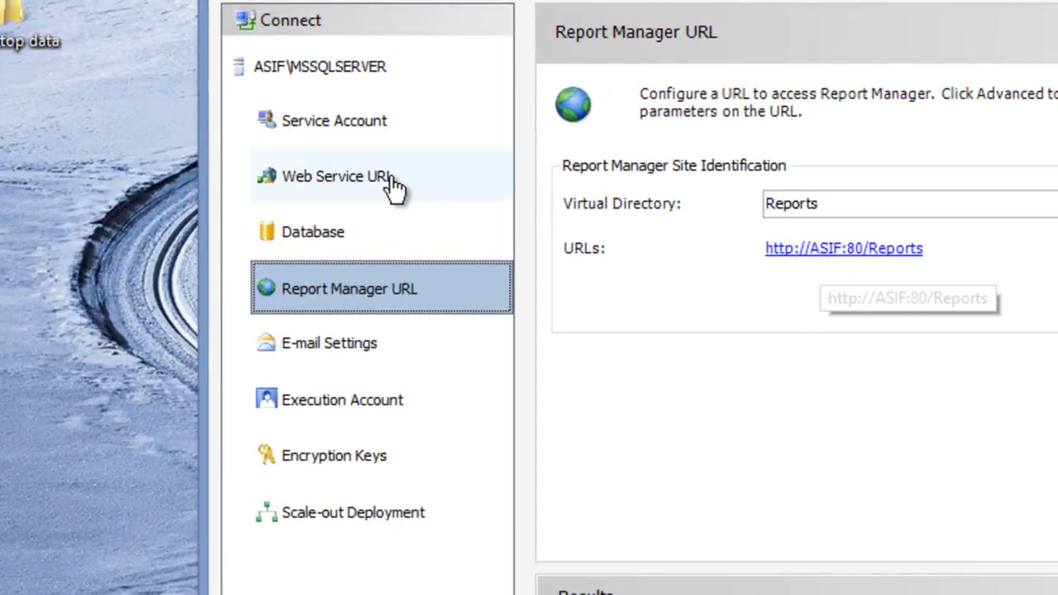
left_click(844, 259)
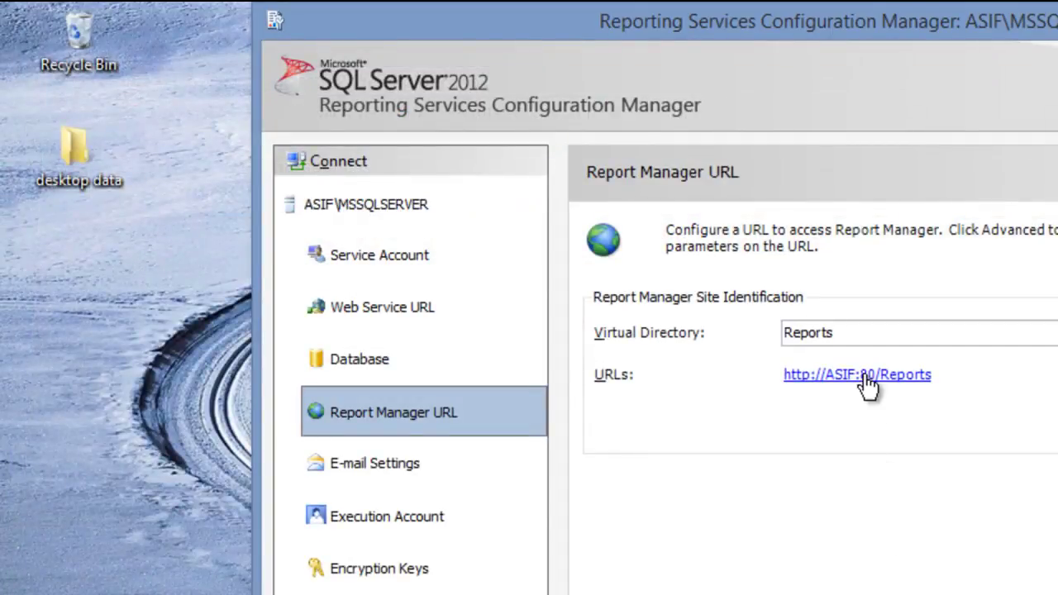
left_click(868, 376)
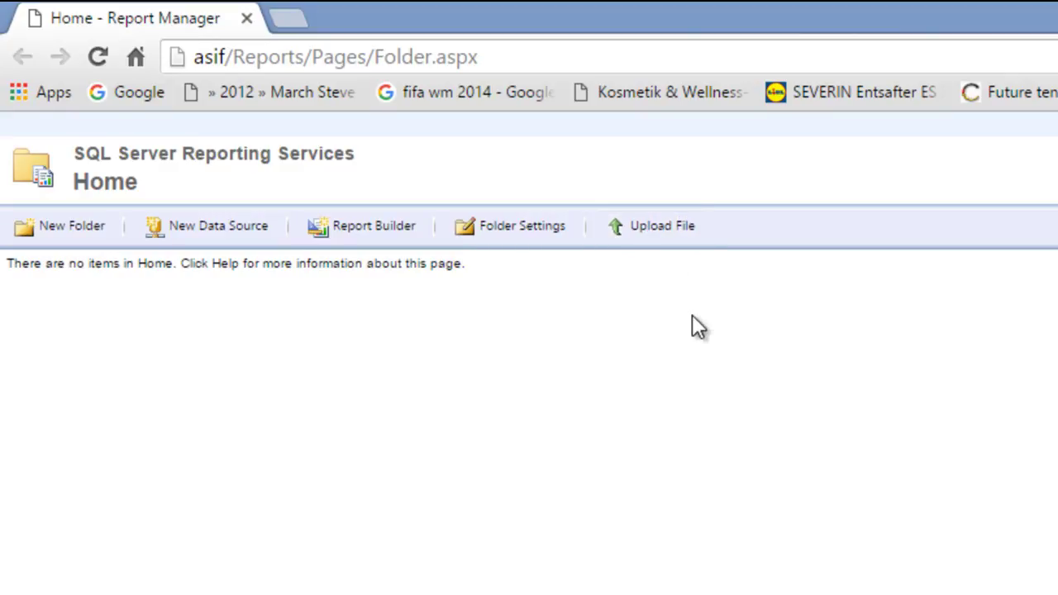
key("alt+Tab")
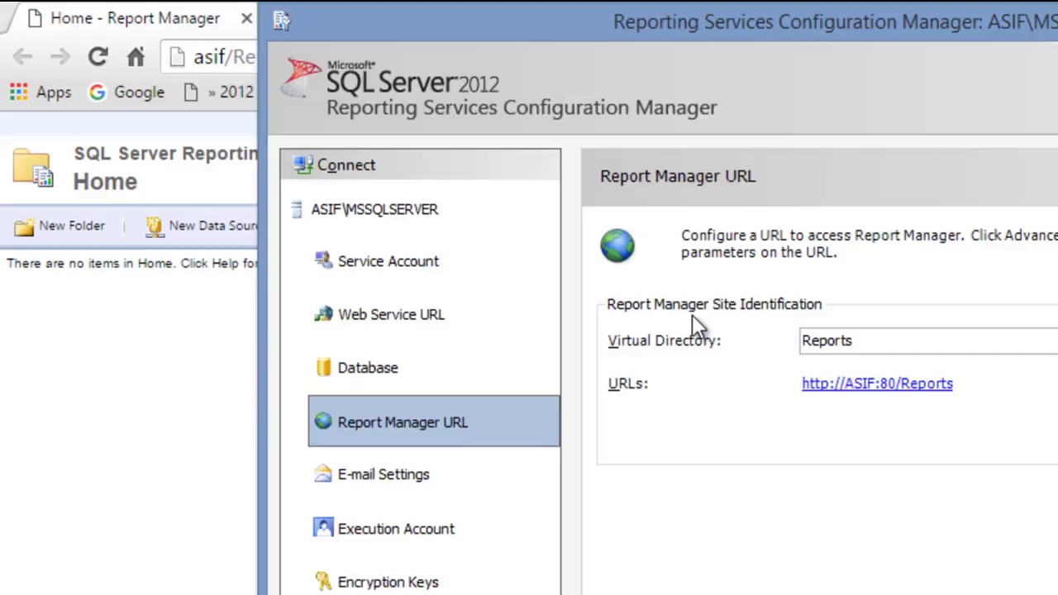
left_click(376, 321)
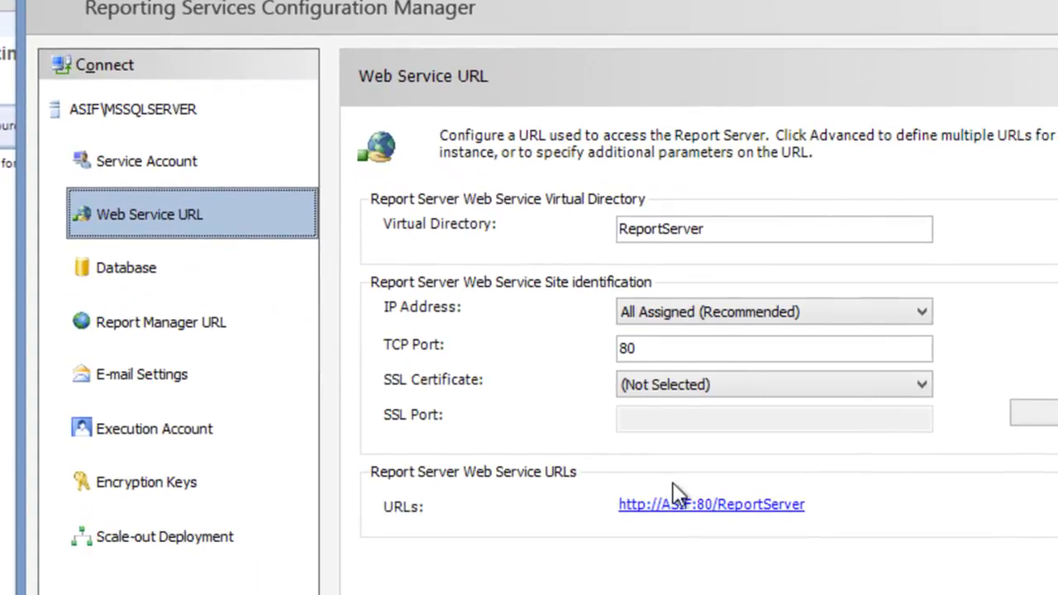
left_click(689, 507)
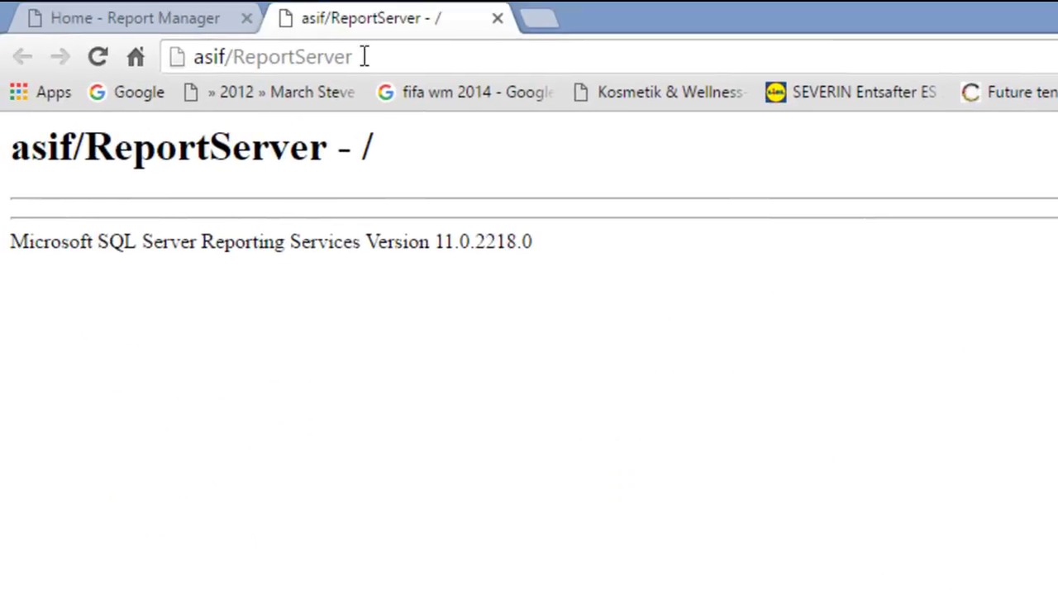
left_click(187, 3)
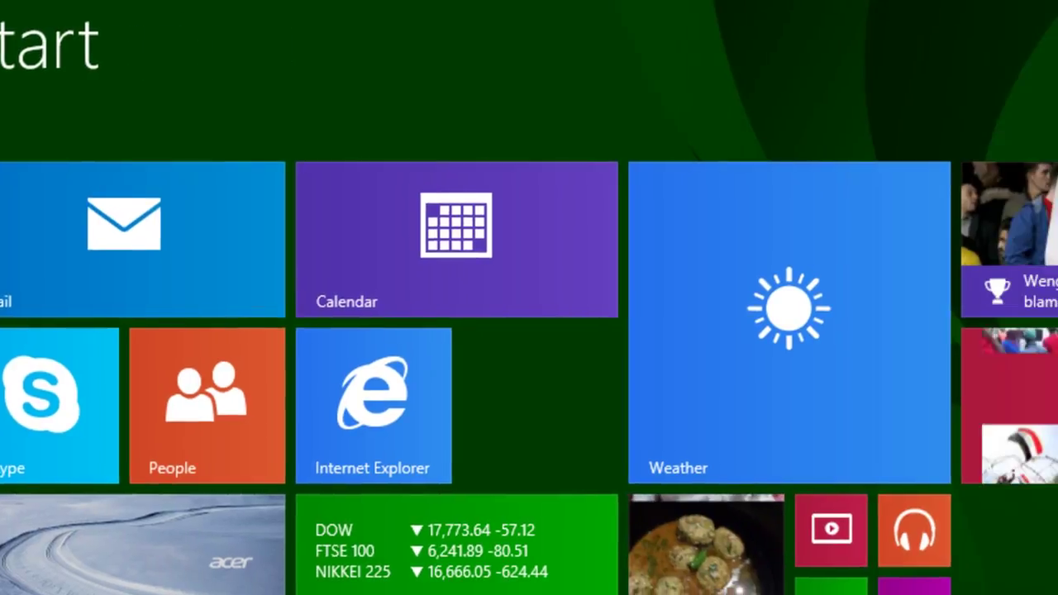
Find and launch Reporting Services Configuration Manager again and connect to the MSSQLSERVER report server instance.
type("reporting Services Configuration Manager")
key("Home")
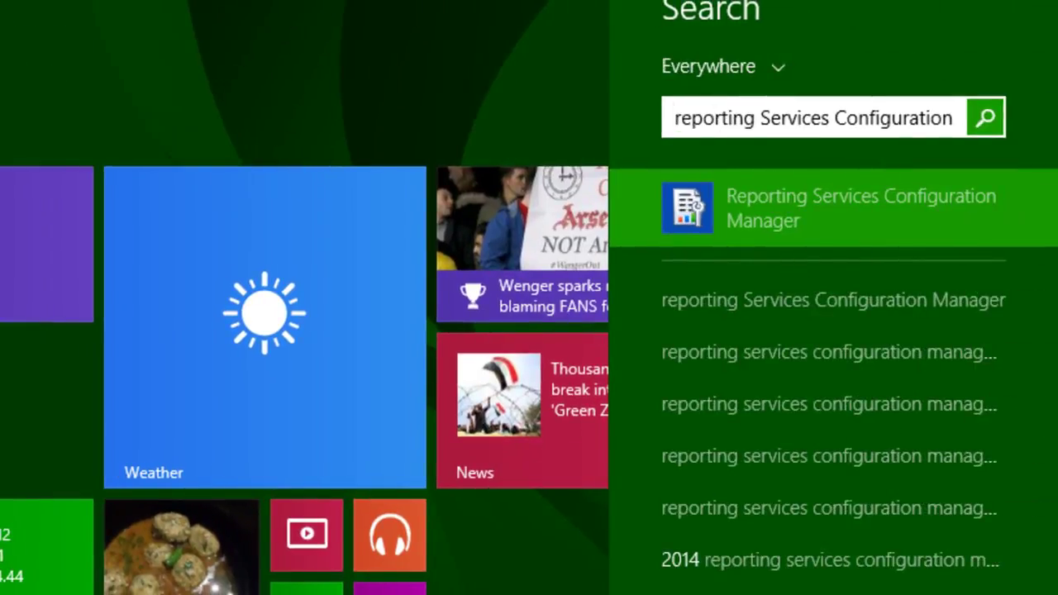
key("Right")
key("Right")
key("Right")
key("Right")
key("Right")
key("Right")
key("Right")
key("Right")
key("Right")
key("Right")
key("Right")
key("Right")
key("Right")
key("Right")
key("Right")
key("Right")
key("Right")
key("Right")
key("Right")
key("Right")
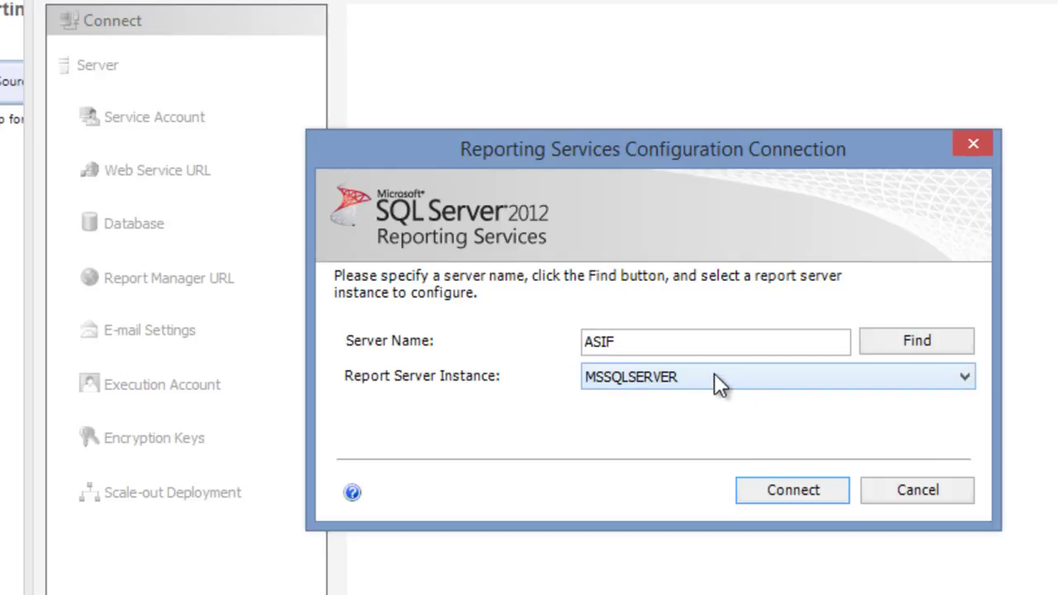
left_click(773, 491)
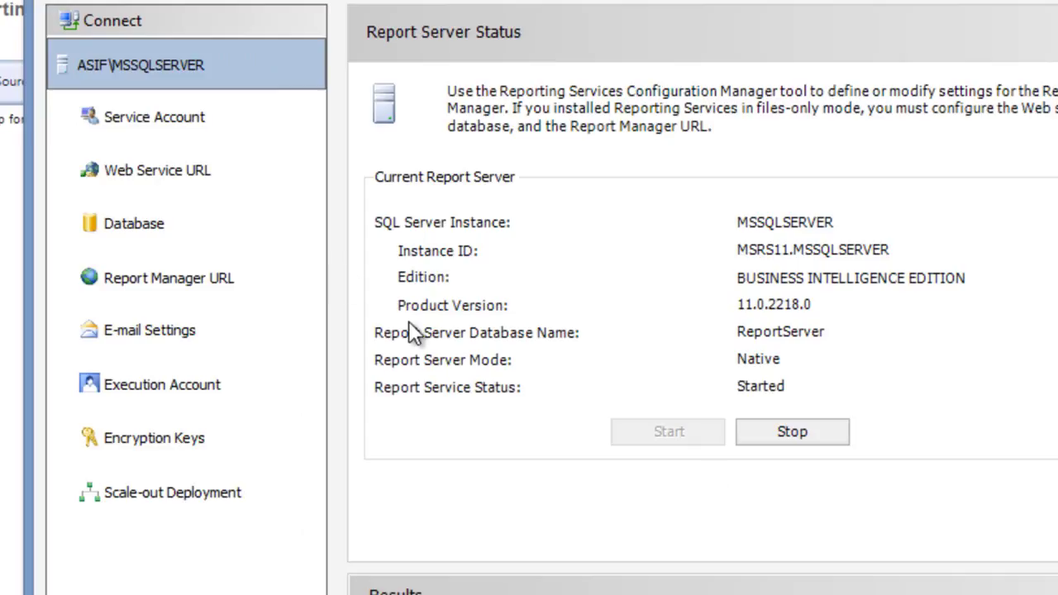
Review the report server's service account and its built-in account choices, leaving ReportServer selected.
left_click(162, 128)
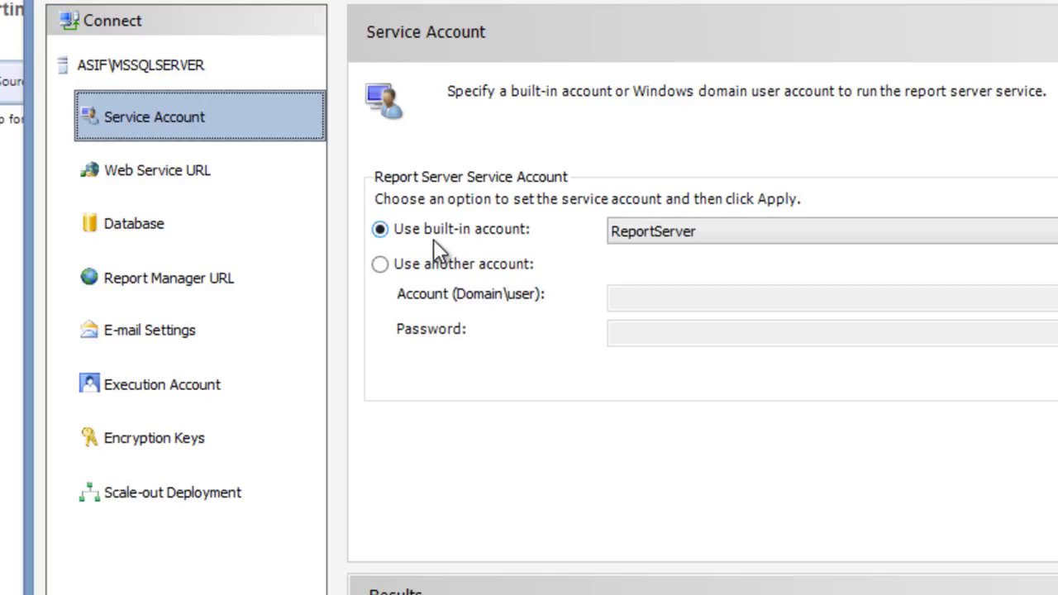
left_click(718, 234)
left_click(718, 234)
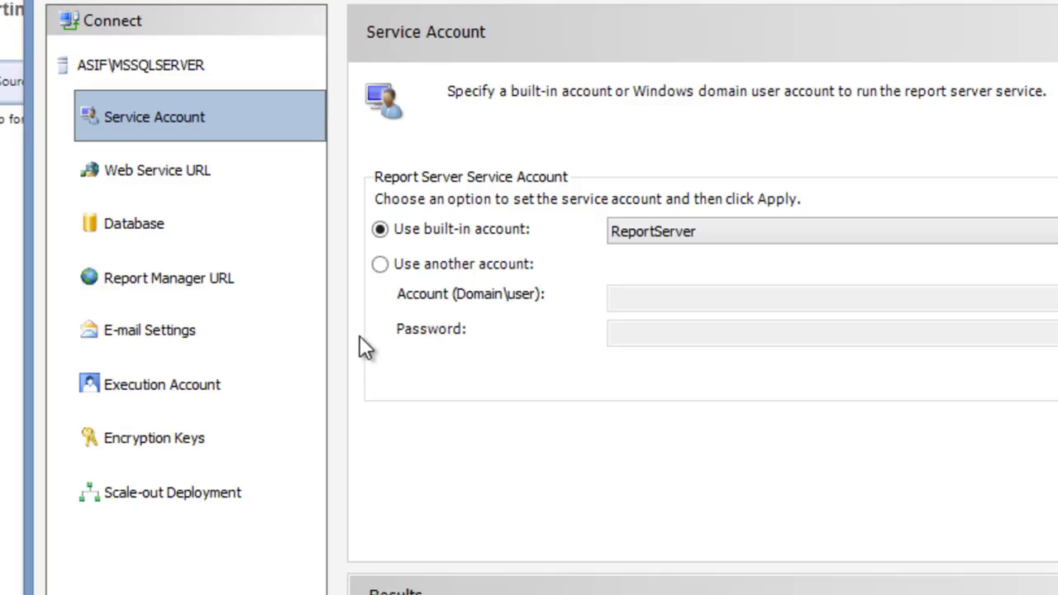
Review the Web Service URL settings and inspect the Host Header Name option of the All Assigned HTTP identity, cancelling all edits.
left_click(186, 178)
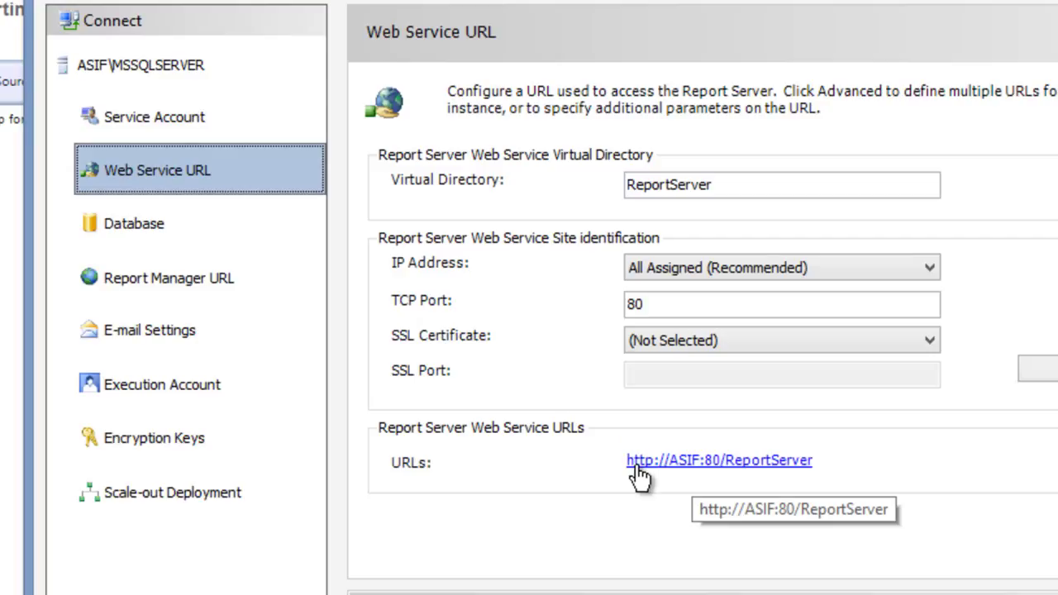
left_click(1046, 369)
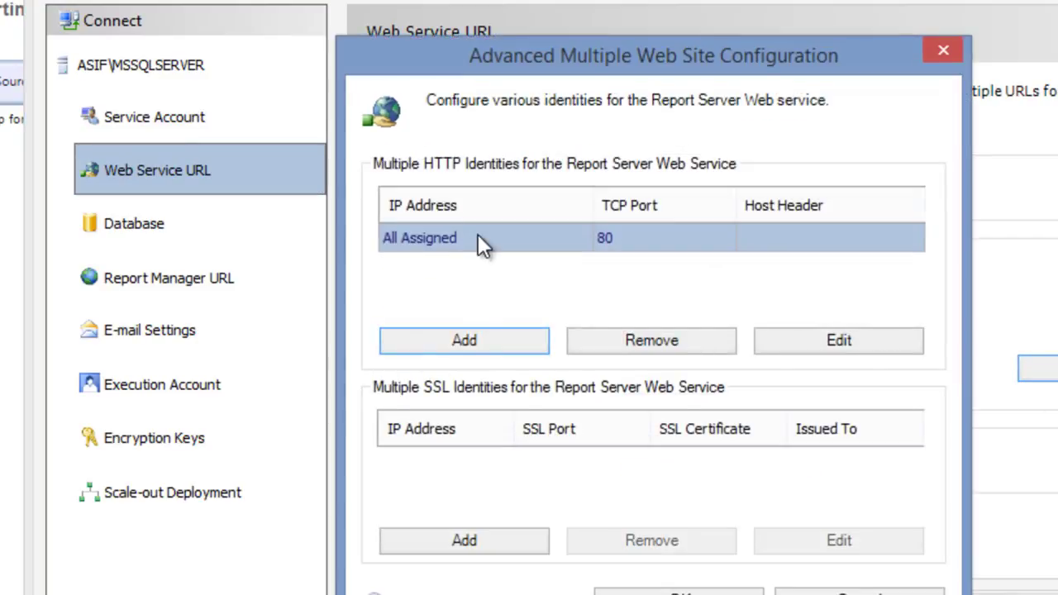
left_click(825, 335)
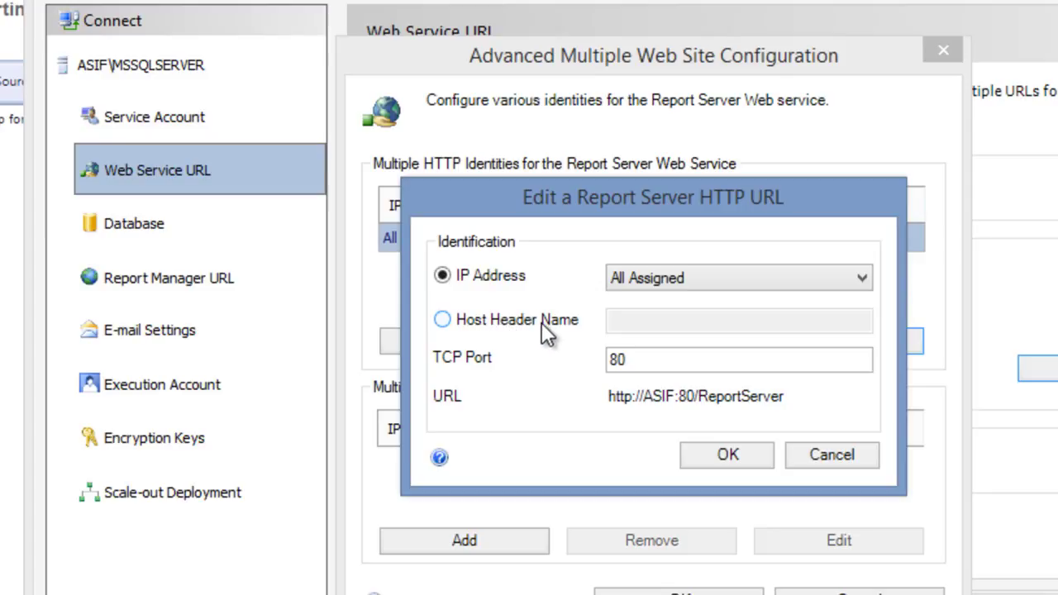
left_click(542, 323)
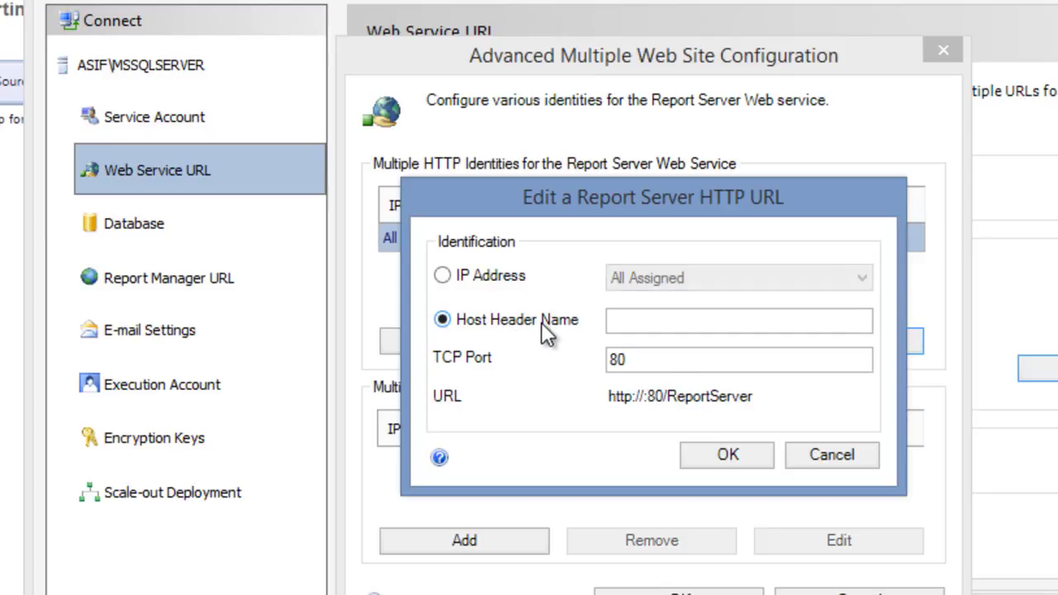
left_click(827, 460)
left_click(860, 593)
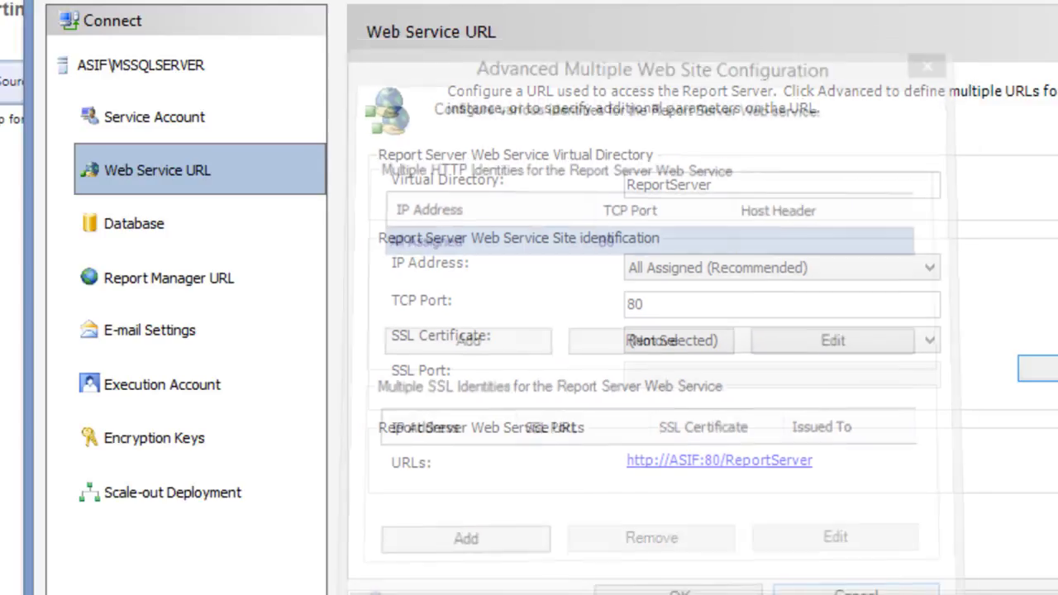
Review the report server database and its credentials, and compare the virtual directories of the Report Manager URL and Web Service URL.
left_click(248, 219)
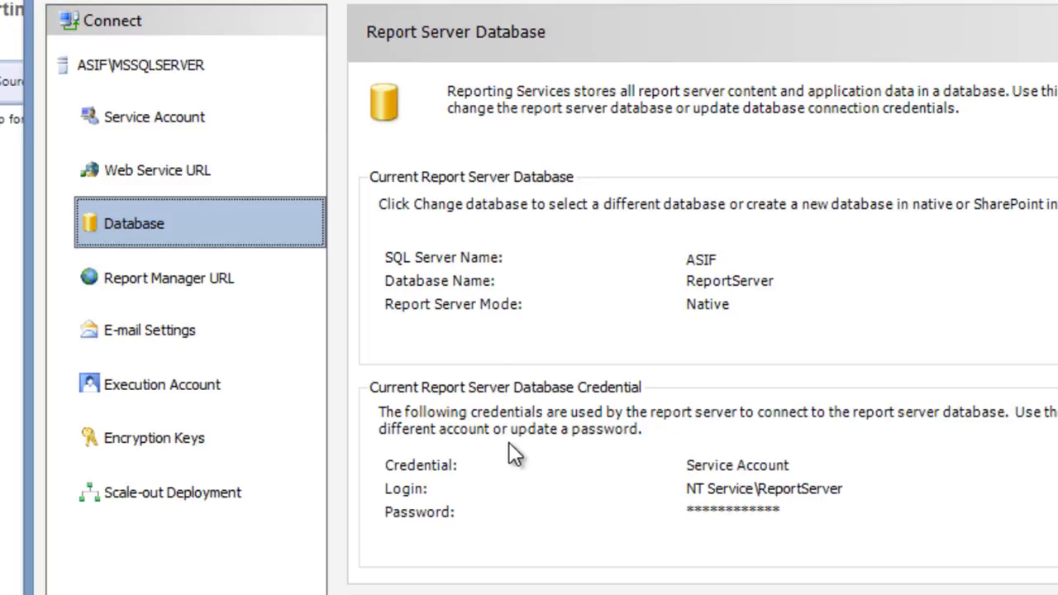
left_click(203, 299)
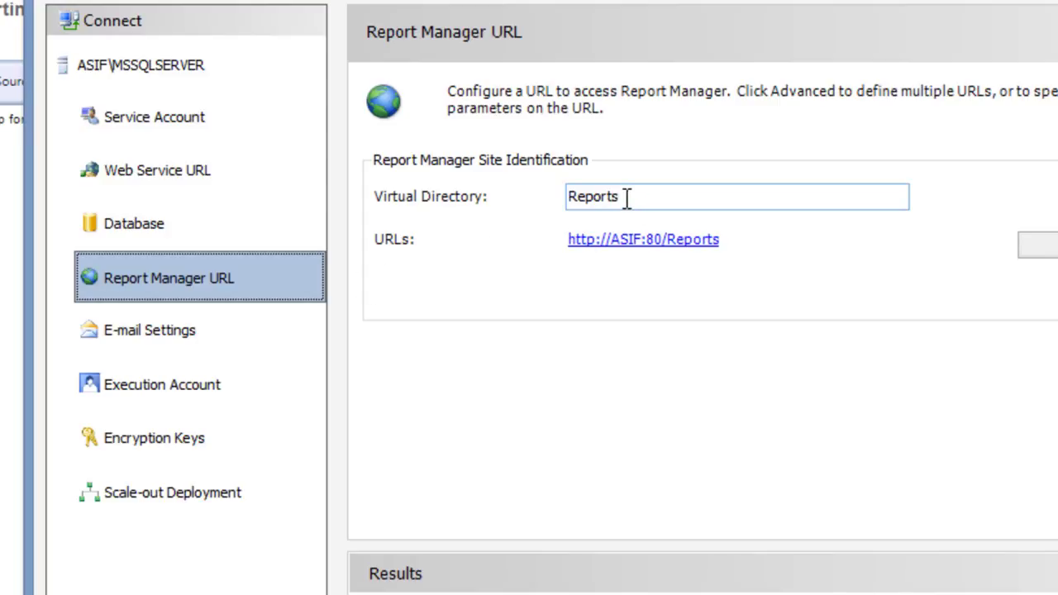
left_click(198, 175)
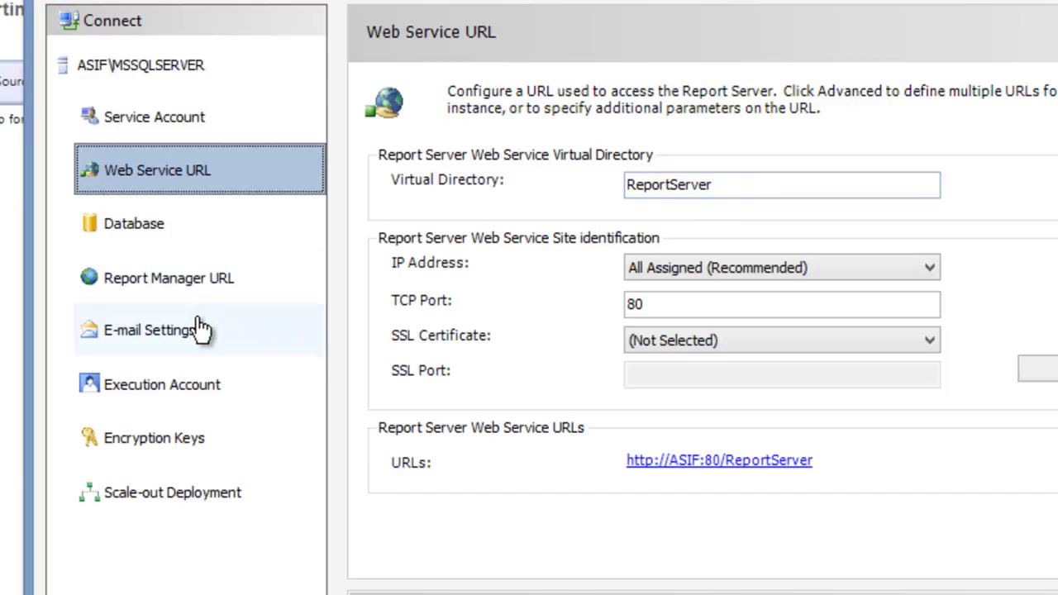
left_click(198, 278)
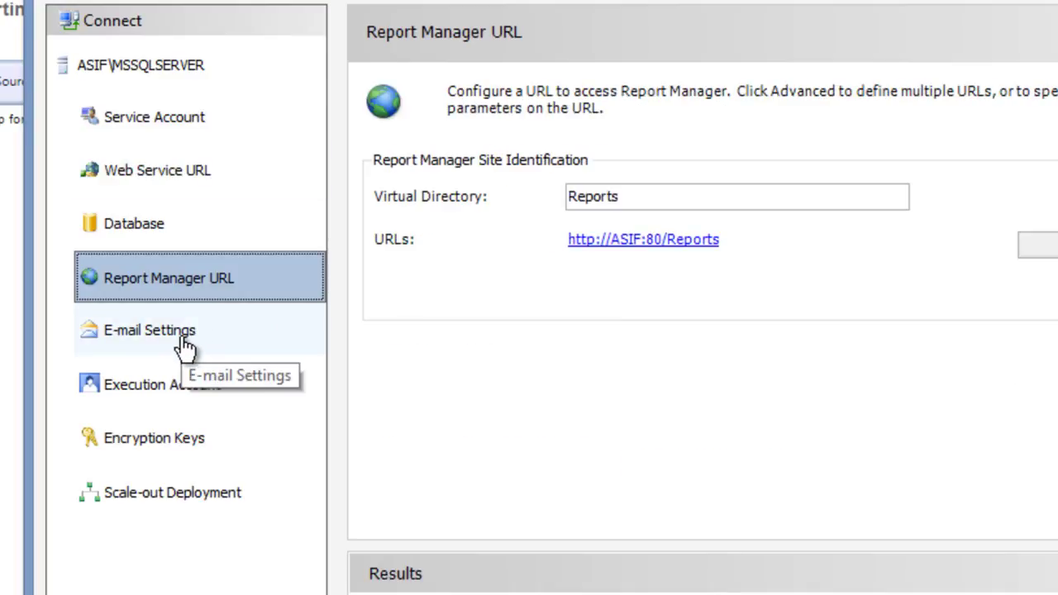
Review the remaining pages from e-mail settings to scale-out deployment, revisit the Web Service URL and exit the configuration manager.
left_click(187, 348)
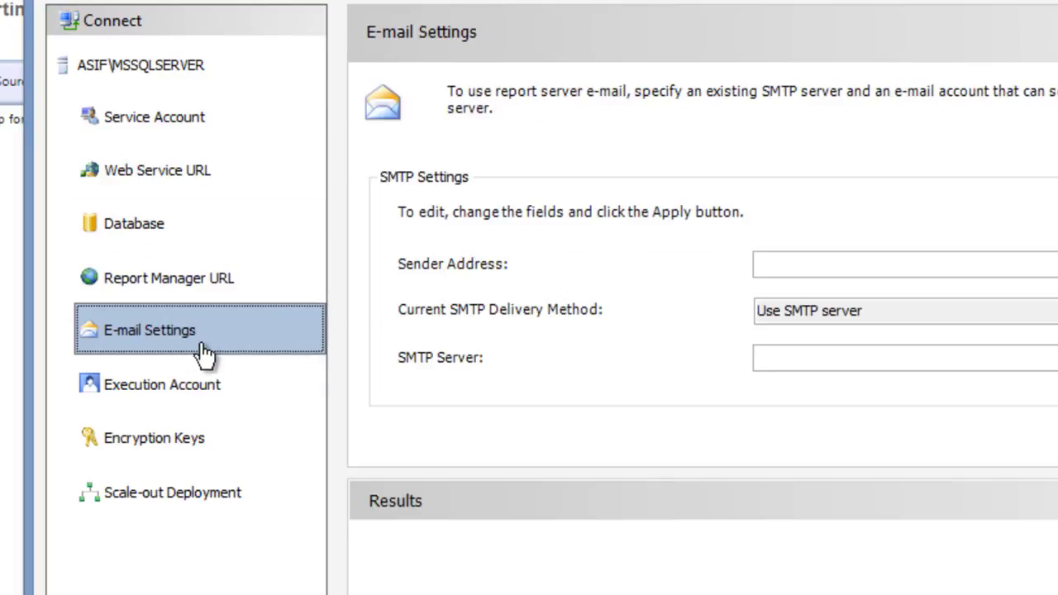
left_click(188, 398)
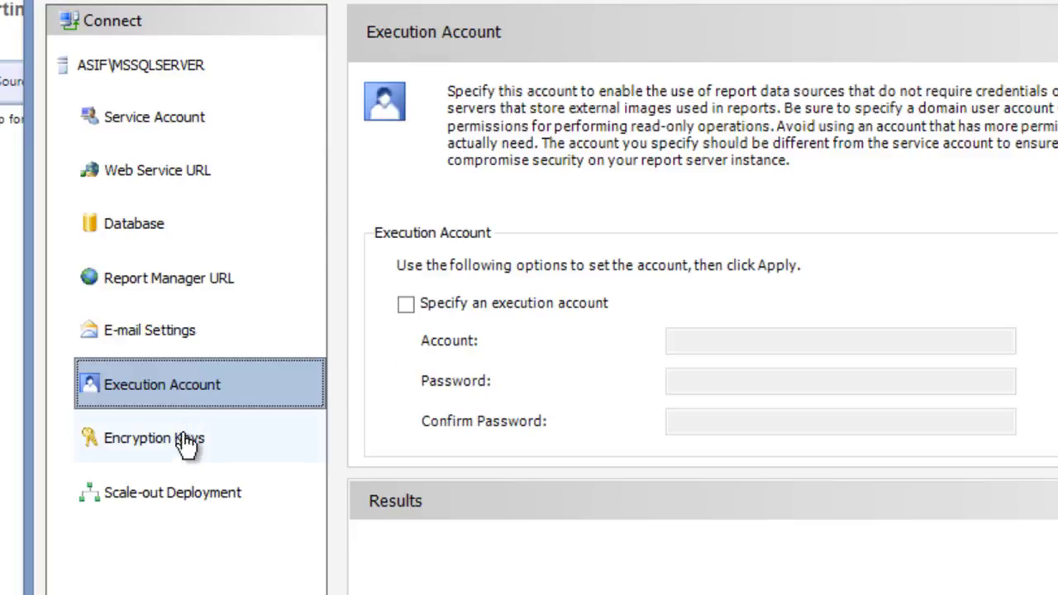
left_click(185, 453)
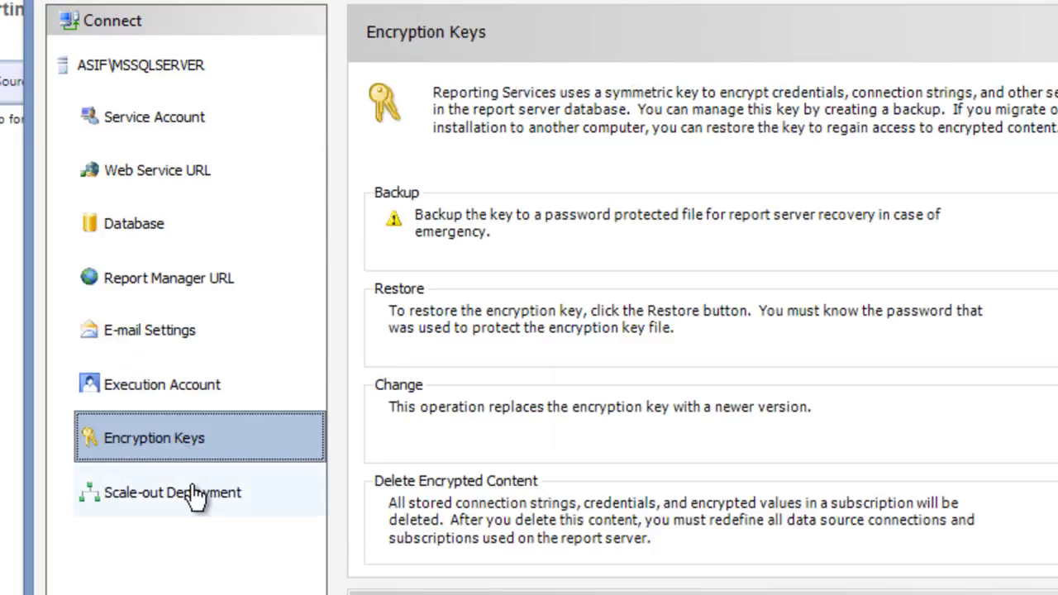
left_click(210, 473)
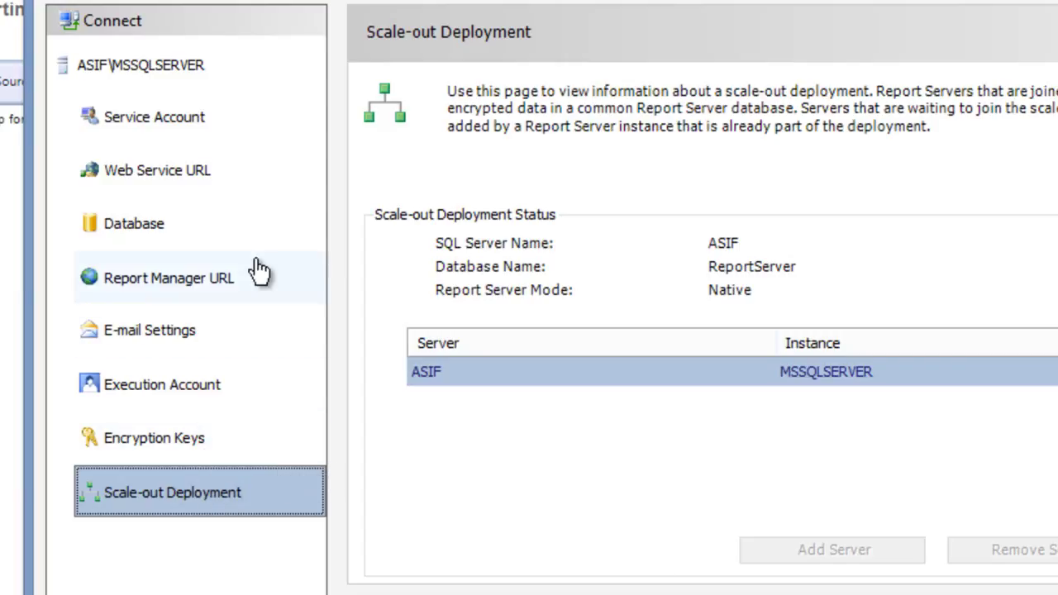
left_click(156, 172)
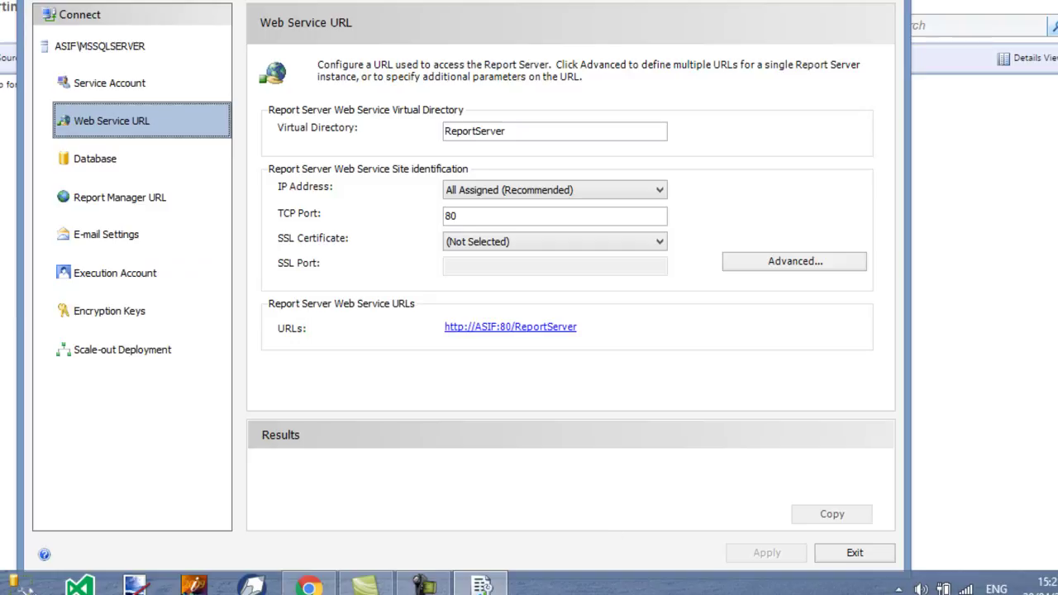
left_click(855, 560)
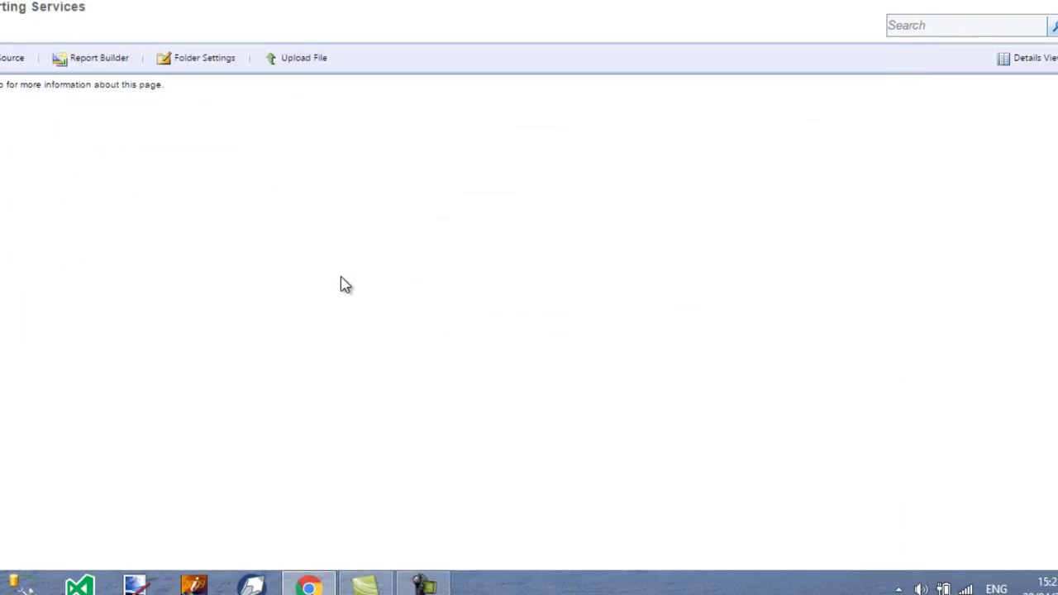